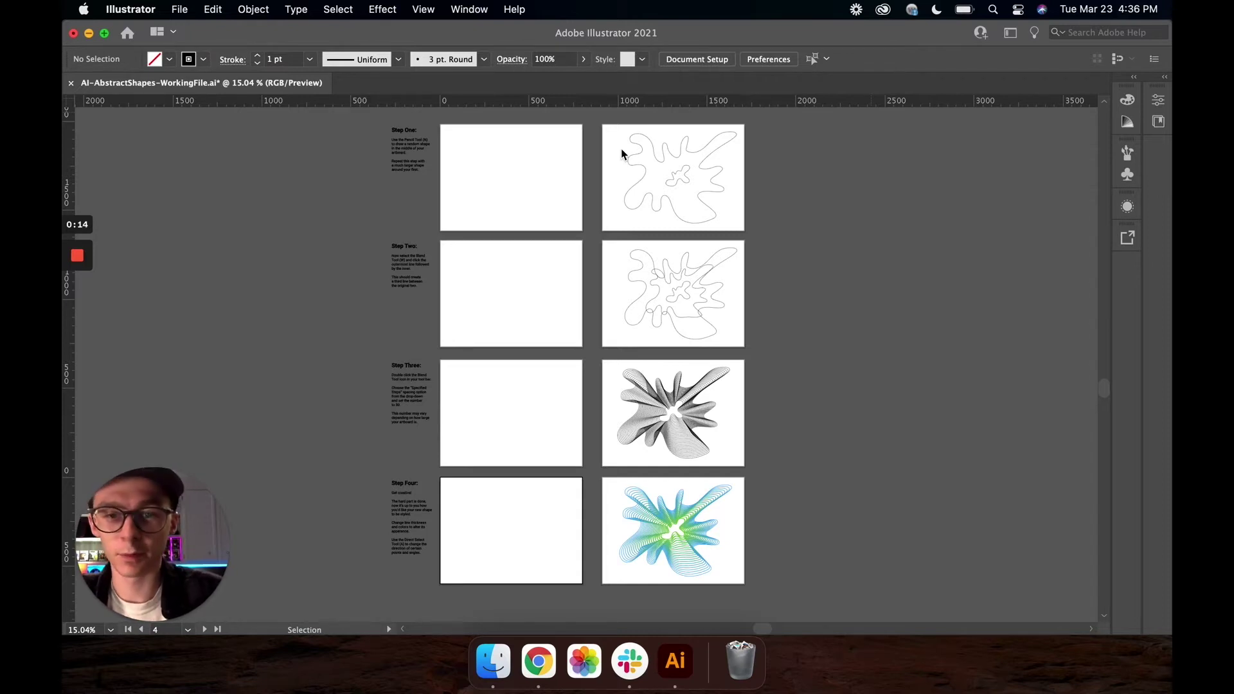
Unhide the Tools and Layers panels over the four-artboard worksheet overview.
key(Tab)
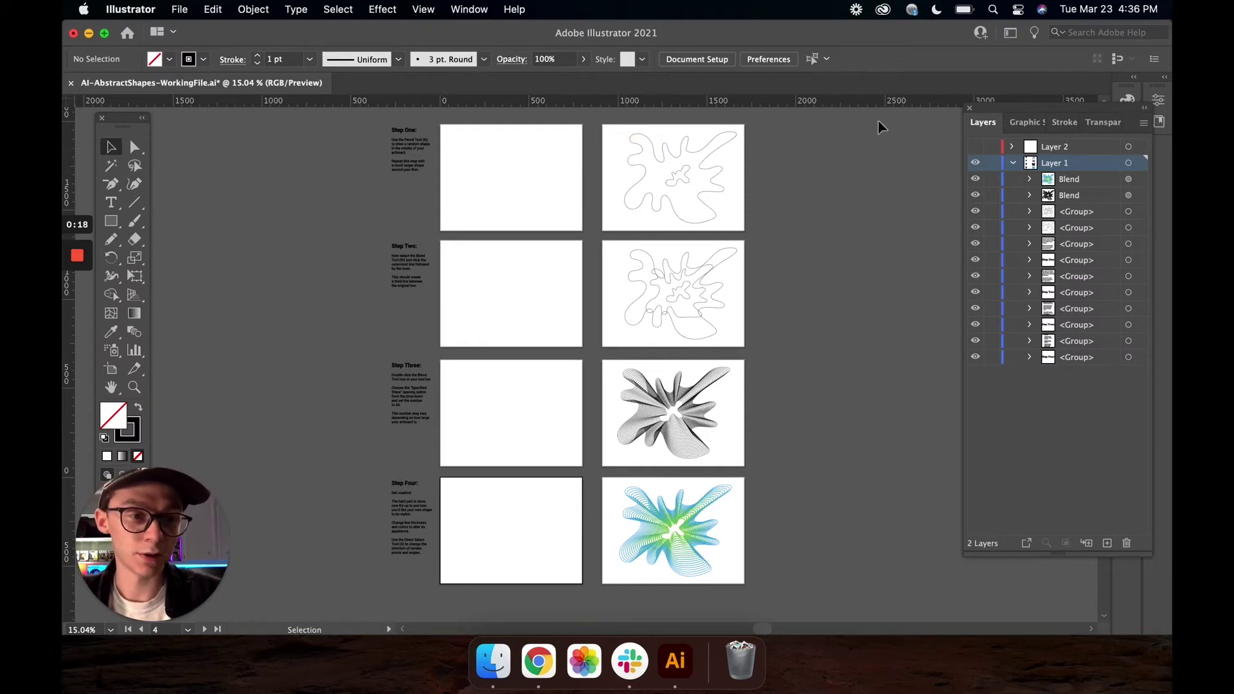
Float the Layers panel and zoom in on the empty Step One artboard.
drag(984, 122, 825, 155)
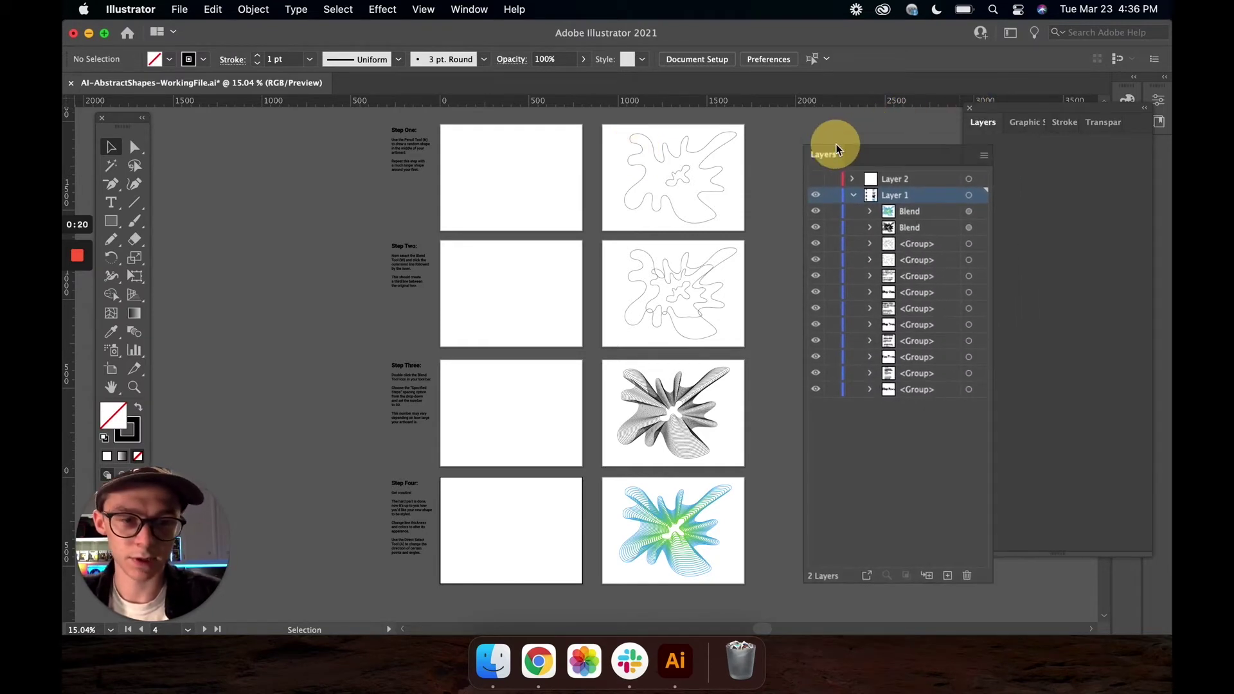
click(517, 212)
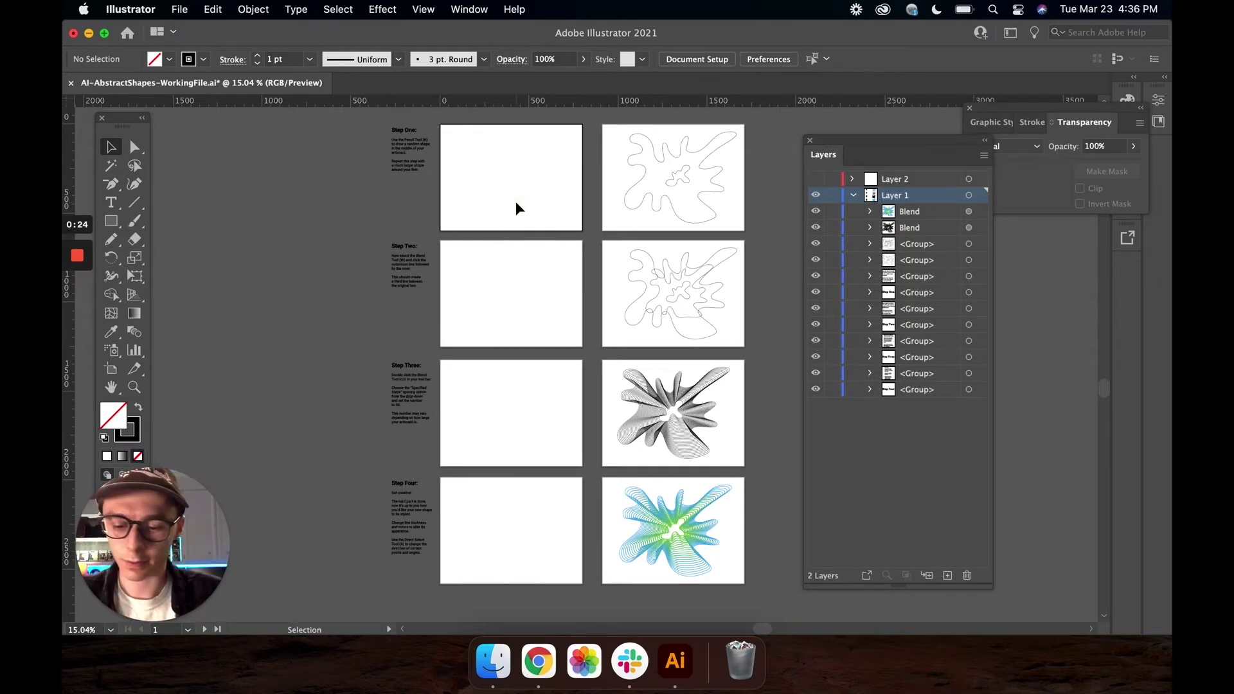
key(super+equal)
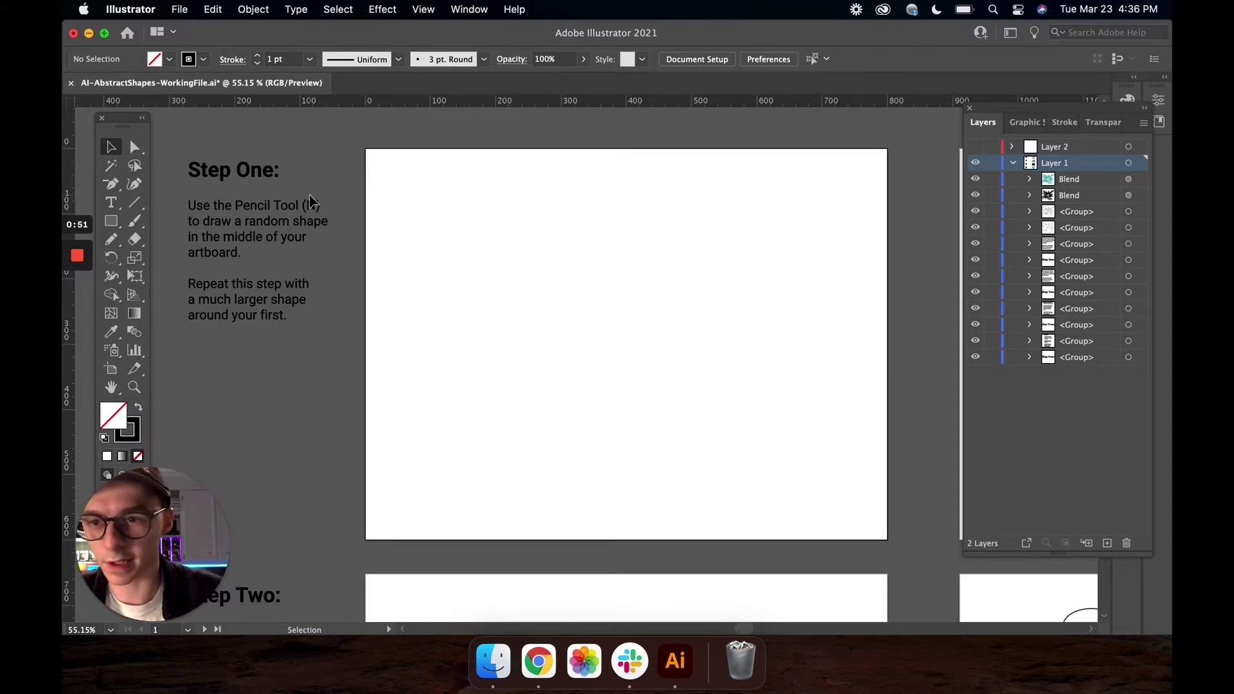
Set the Pencil tool's Fidelity toward Smooth in Pencil Tool Options.
key(n)
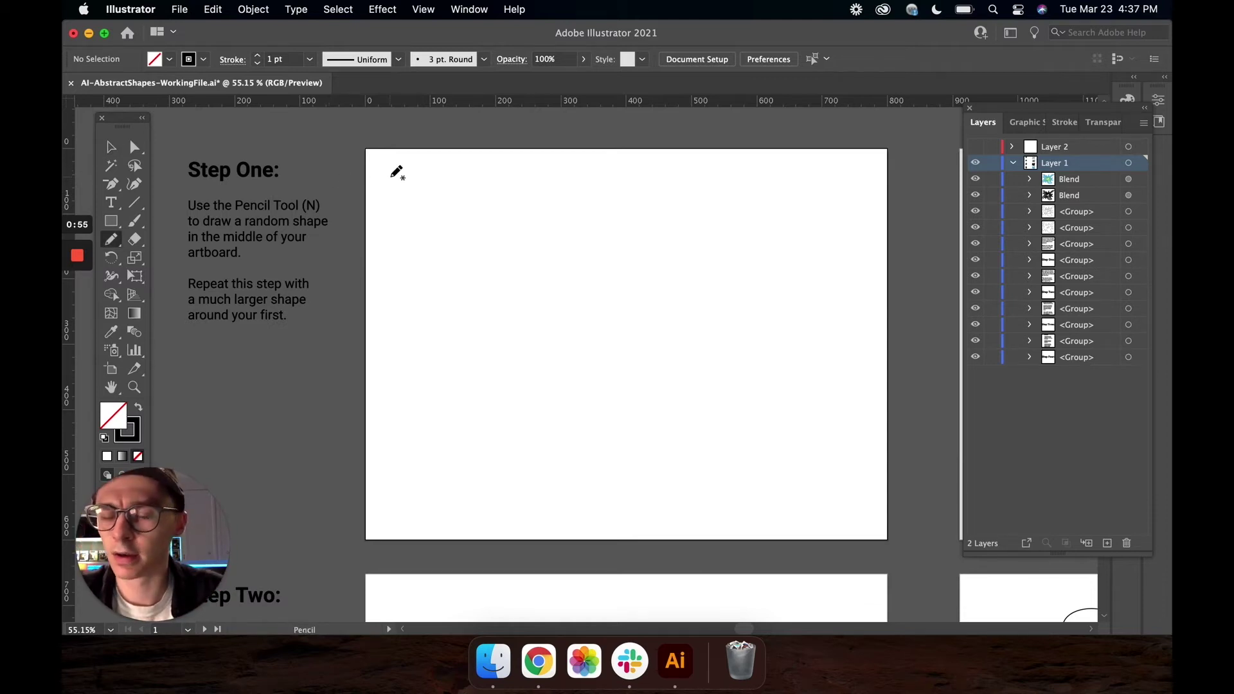
double_click(115, 242)
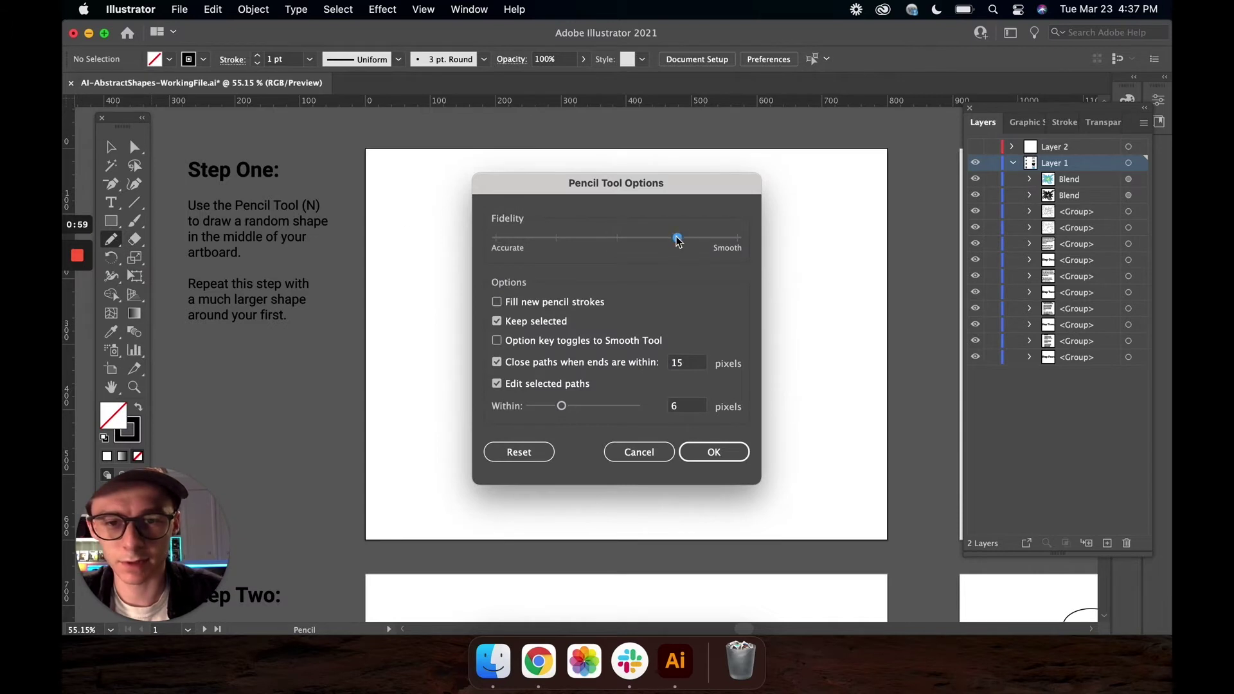
mouse_move(675, 239)
mouse_down()
mouse_move(697, 241)
mouse_move(676, 239)
mouse_up()
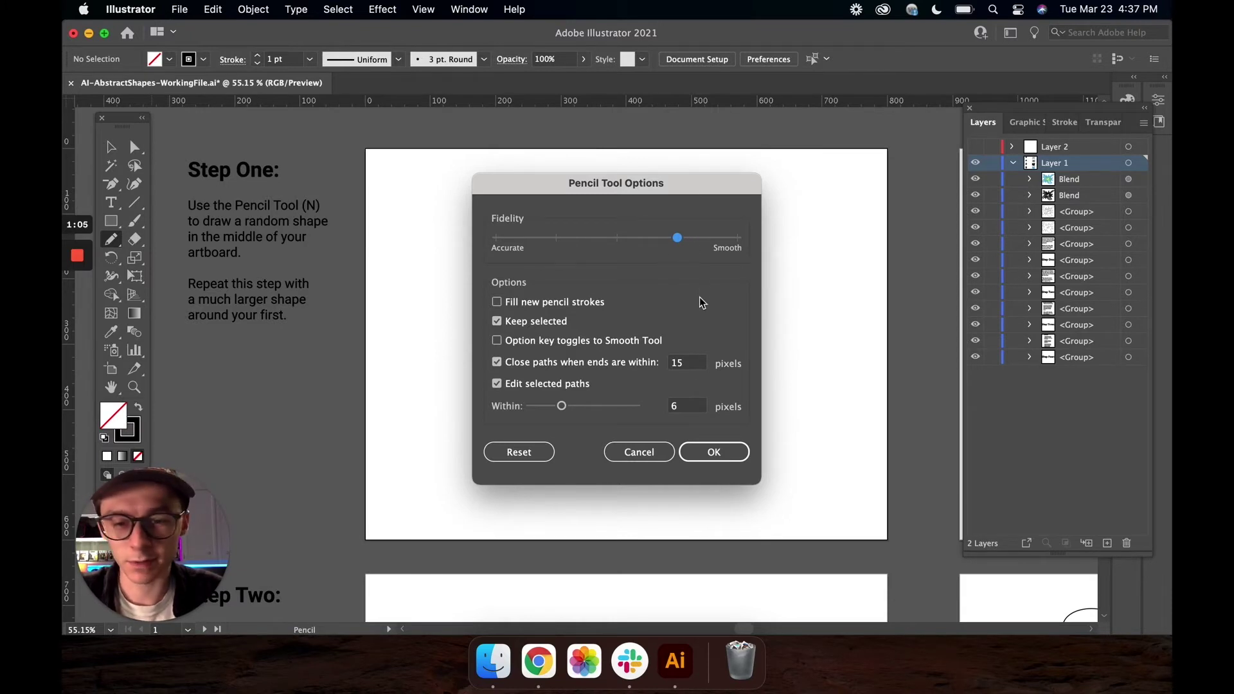
click(710, 455)
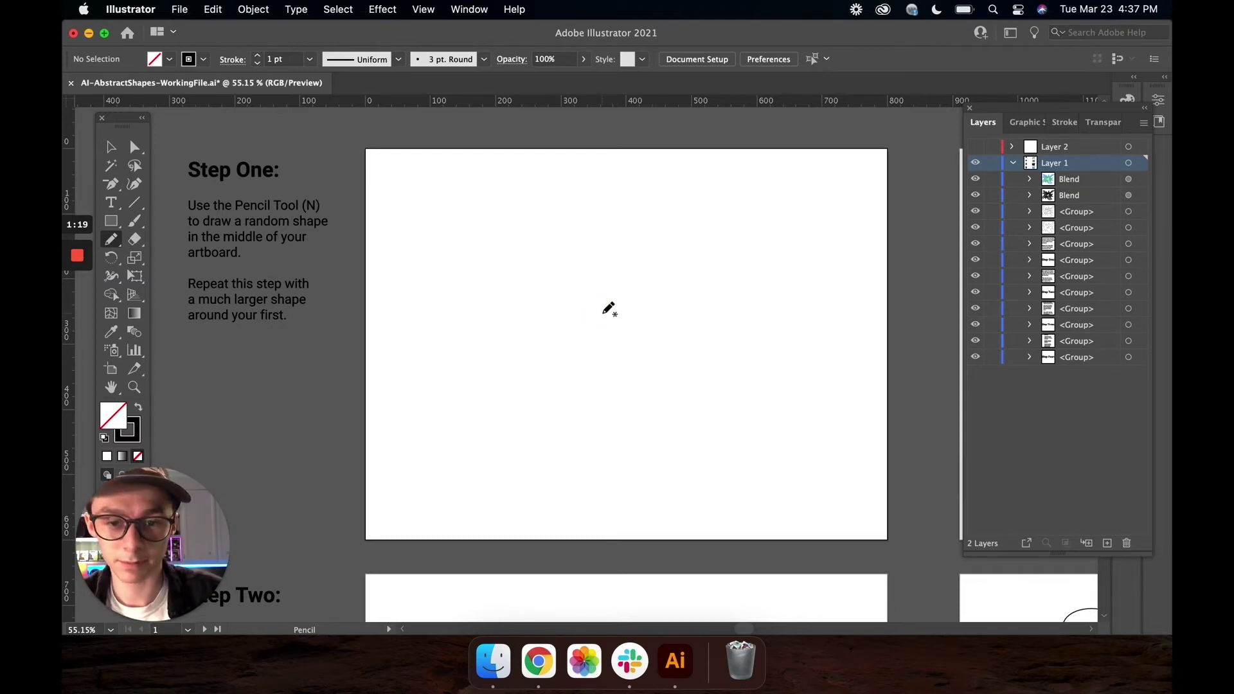
Pencil a small closed blob in the centre and a large closed blob around it.
mouse_move(603, 312)
mouse_down()
mouse_move(669, 325)
mouse_move(574, 322)
mouse_move(603, 312)
mouse_up()
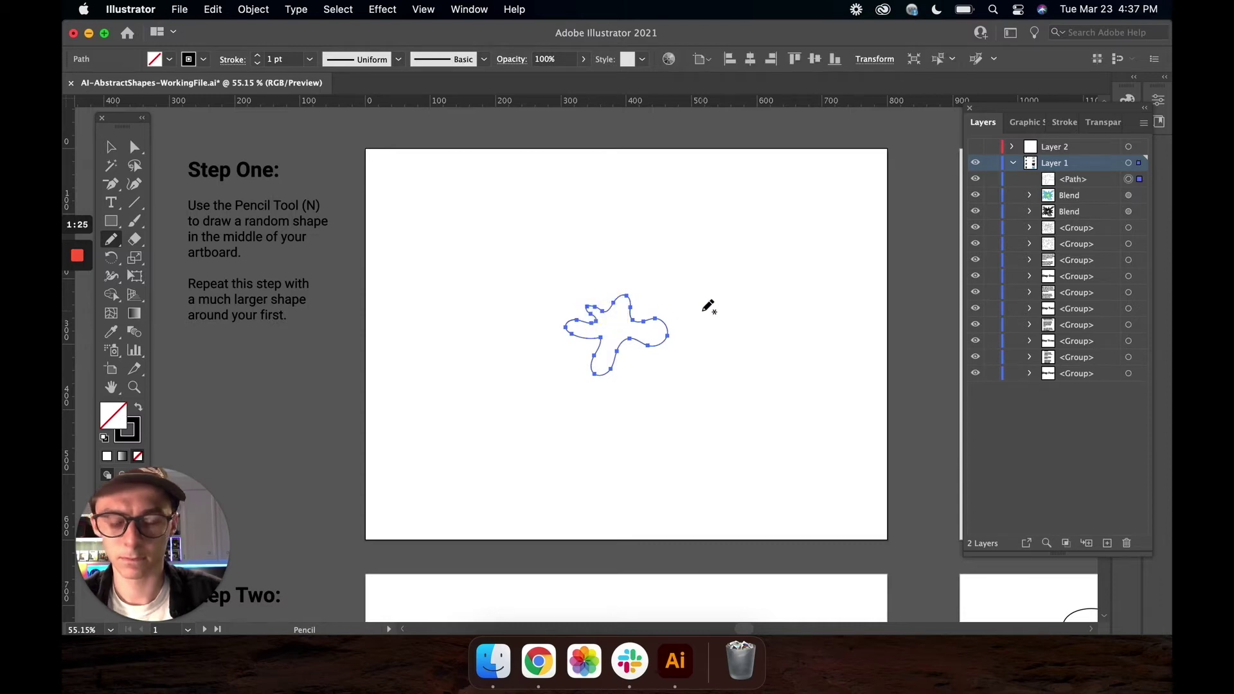
click(703, 307)
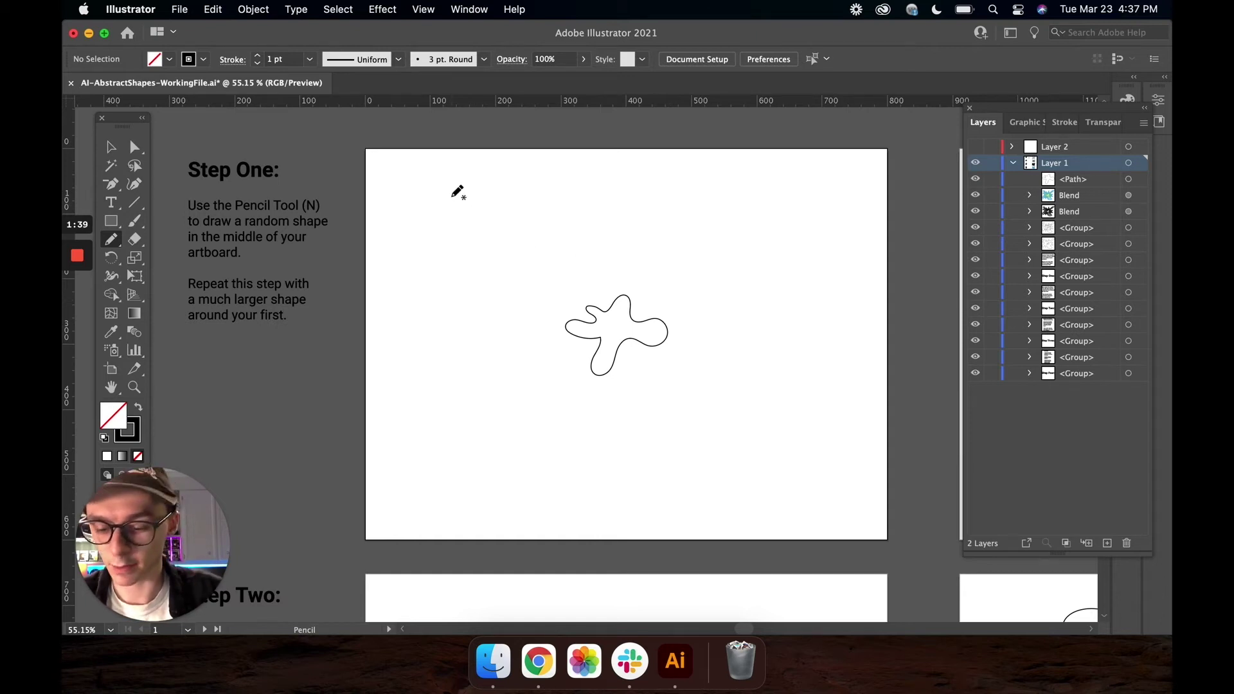
mouse_move(417, 206)
mouse_down()
mouse_move(808, 222)
mouse_move(794, 334)
mouse_move(804, 490)
mouse_move(650, 435)
mouse_move(596, 479)
mouse_move(469, 491)
mouse_move(512, 386)
mouse_move(447, 342)
mouse_move(413, 204)
mouse_move(429, 198)
mouse_up()
click(111, 147)
click(316, 395)
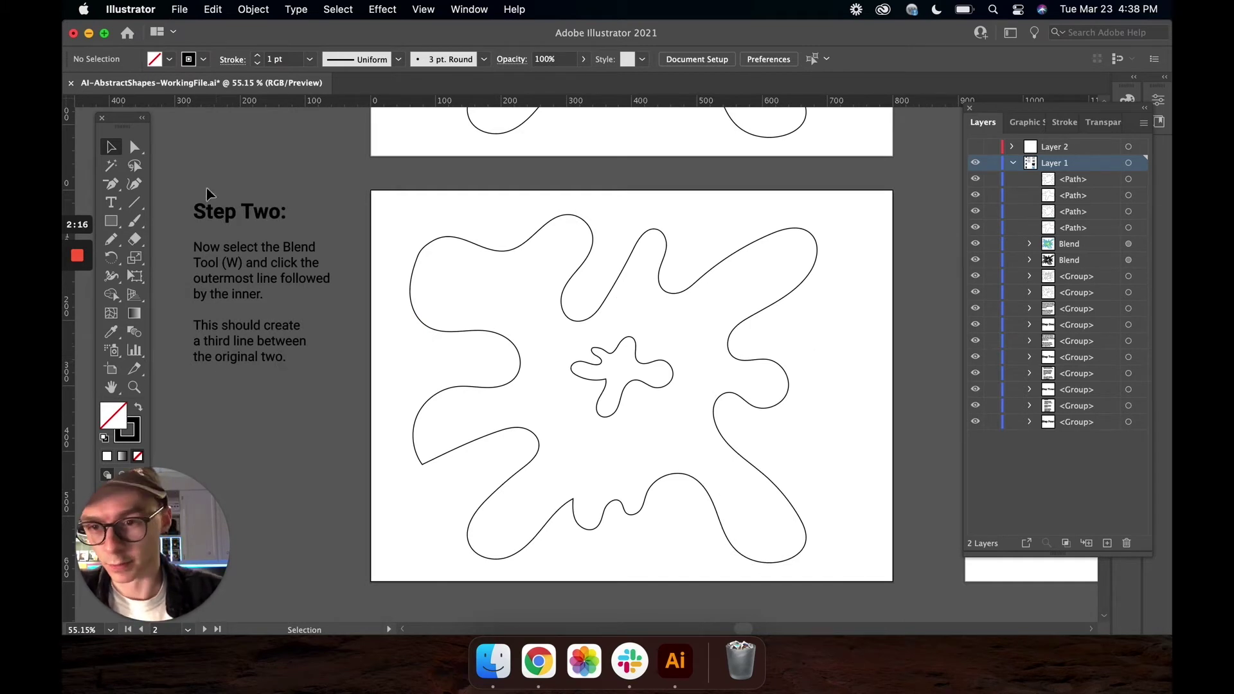
Blend the outer blob into the inner blob with the Blend tool, then deselect.
key(w)
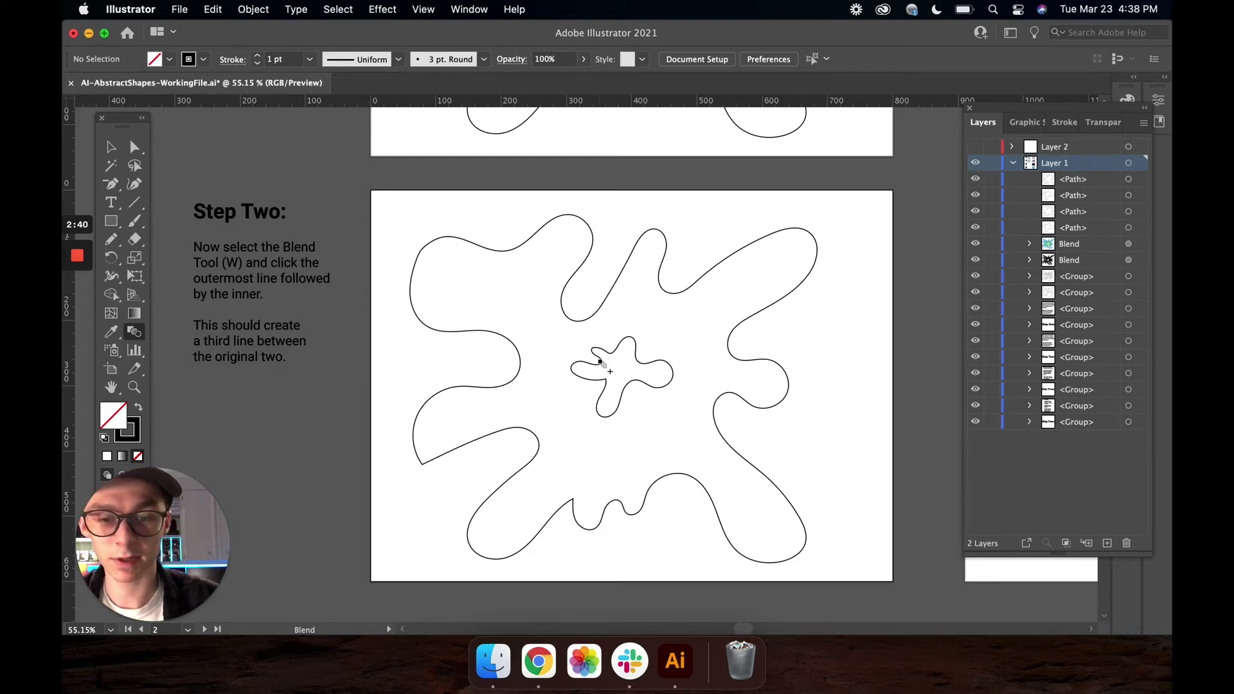
click(601, 362)
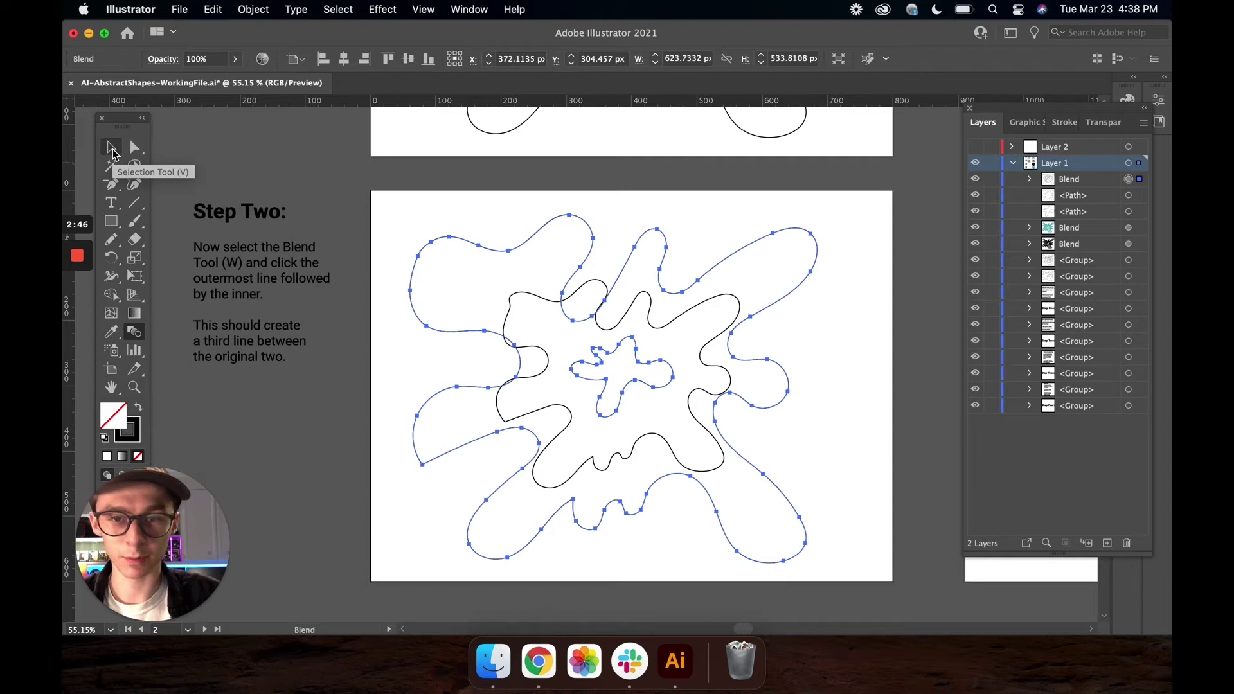
click(111, 149)
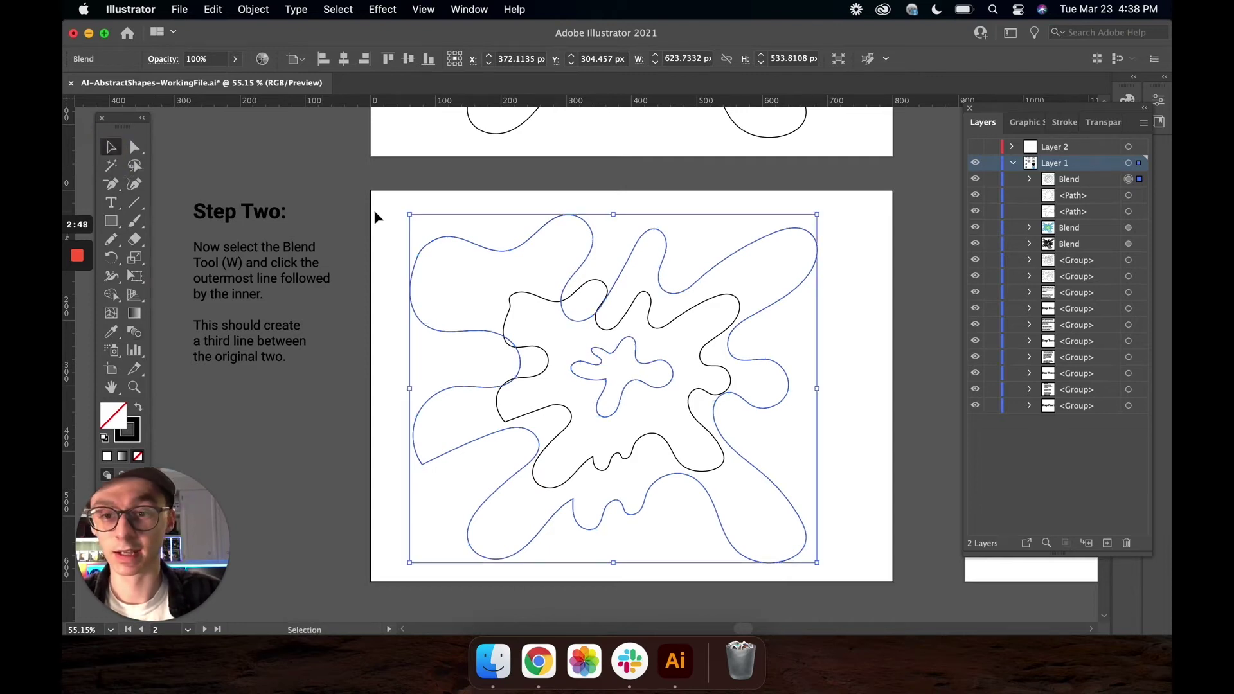
click(398, 218)
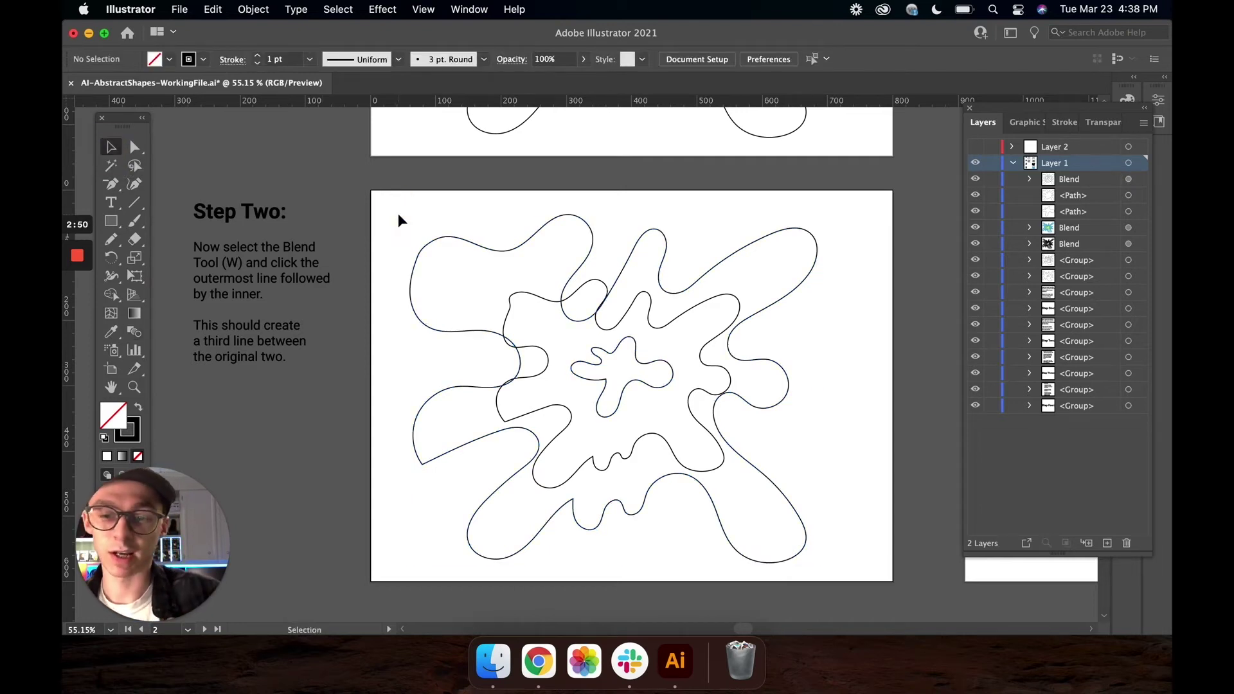
click(406, 222)
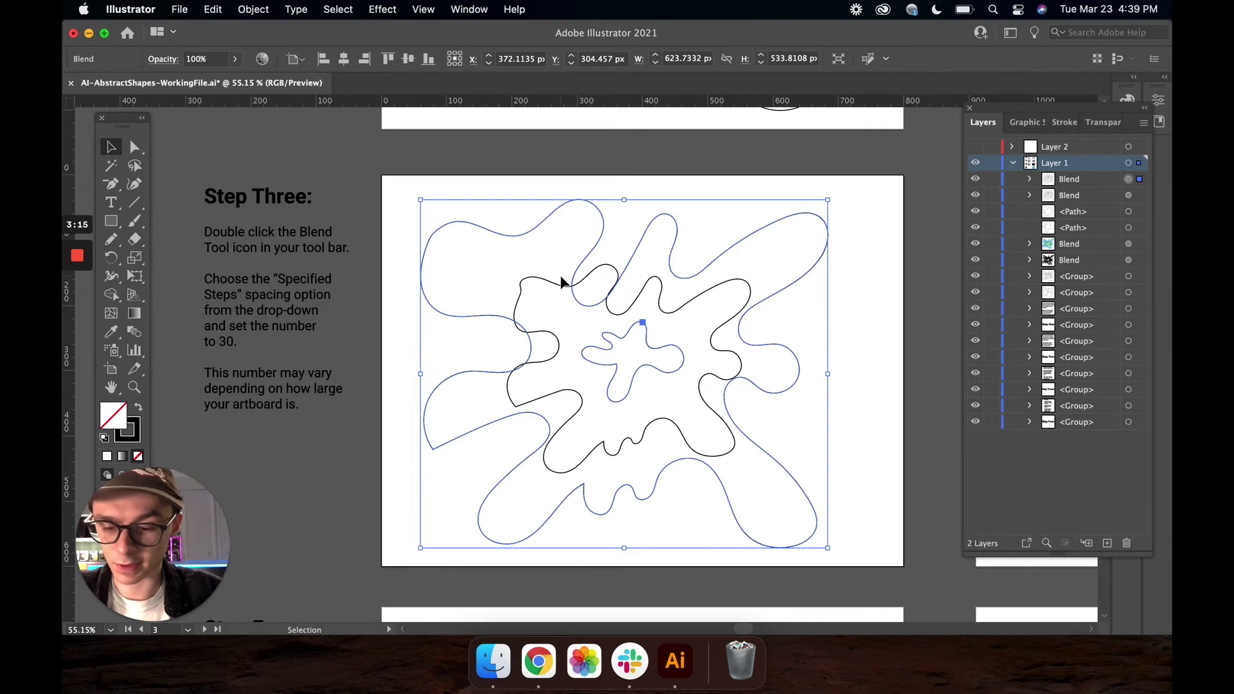
Set the blend's Spacing method to Specified Steps in Blend Options.
key(w)
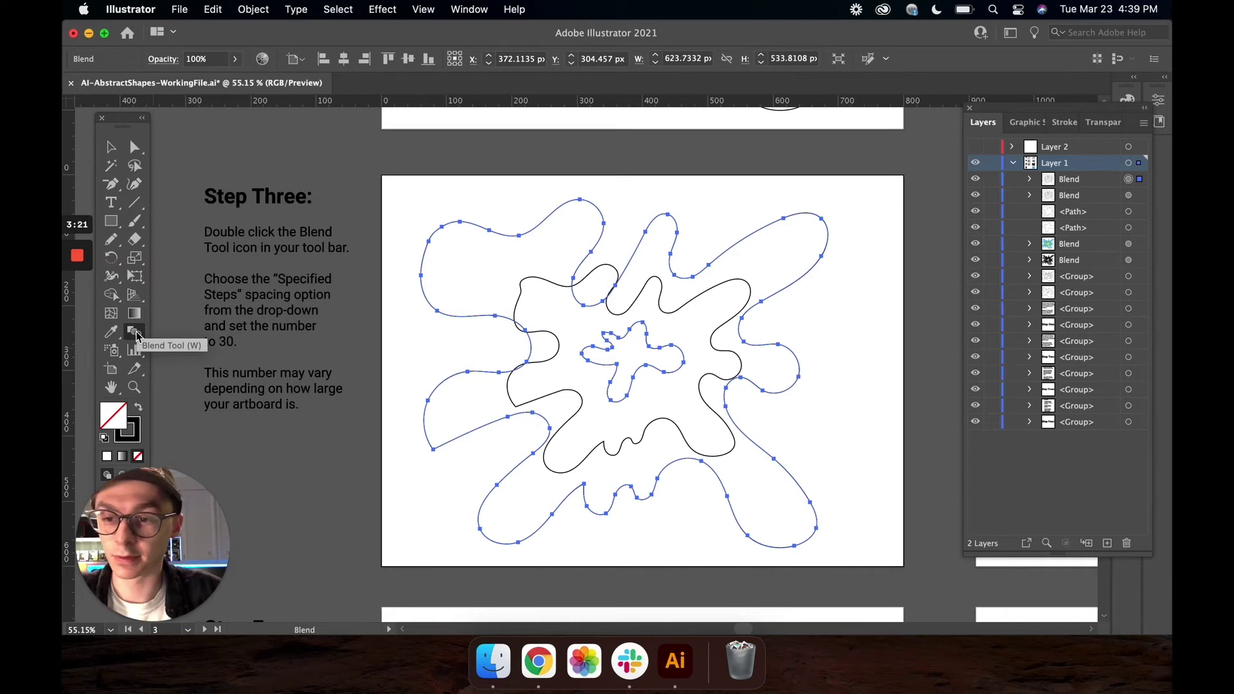
double_click(135, 332)
drag(425, 329, 484, 287)
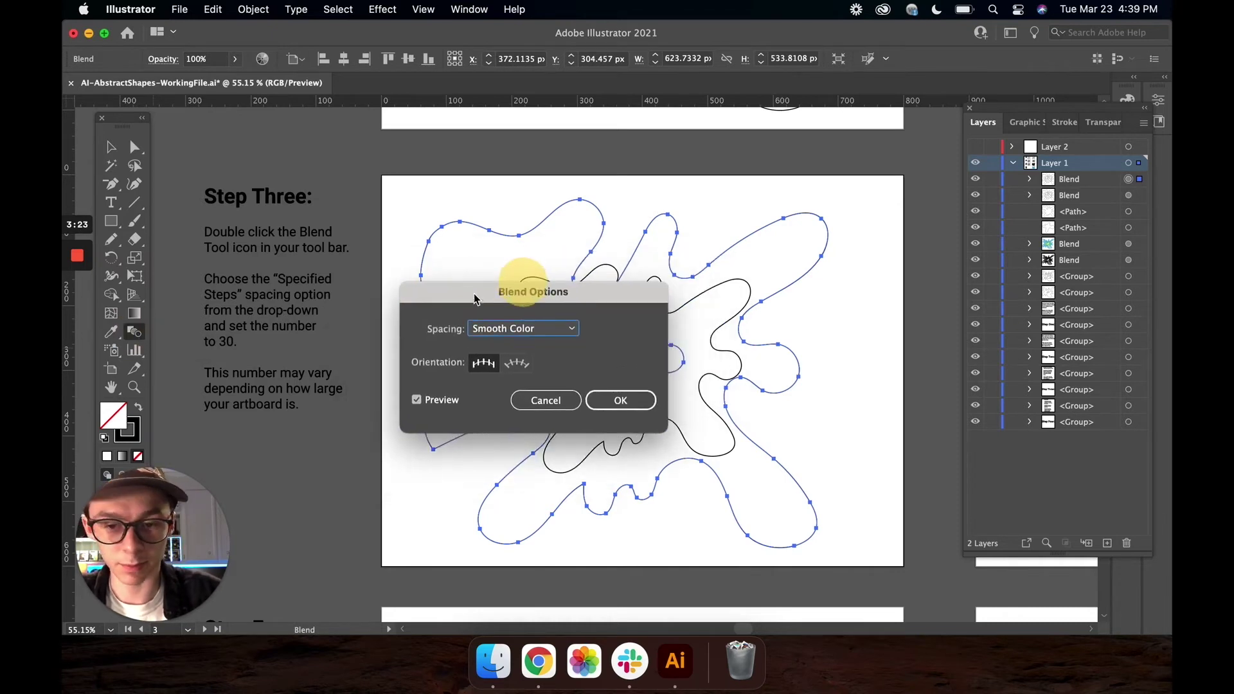
click(520, 314)
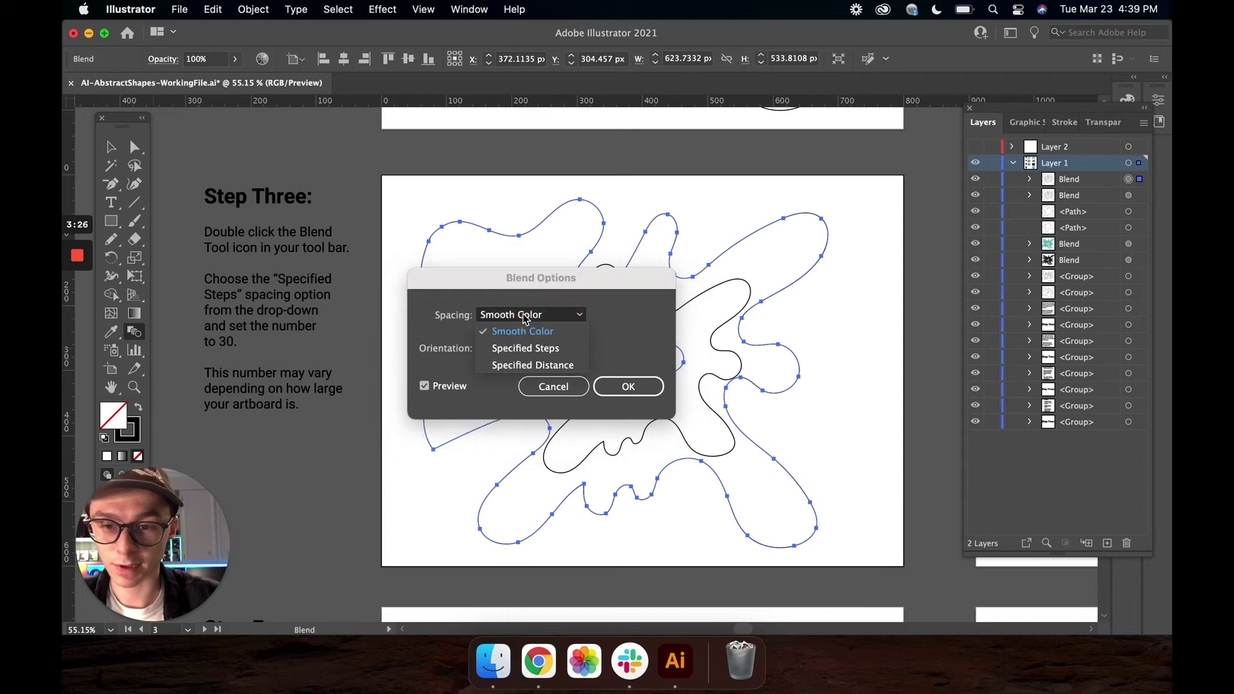
click(535, 349)
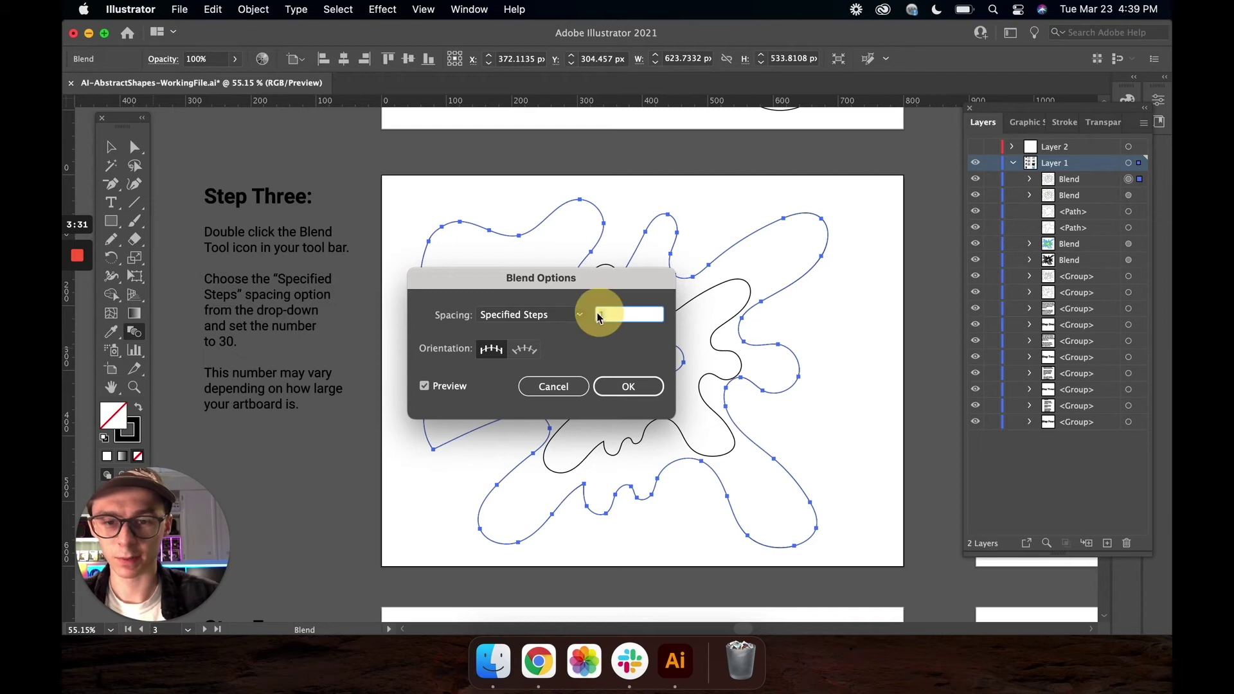
drag(595, 282, 954, 373)
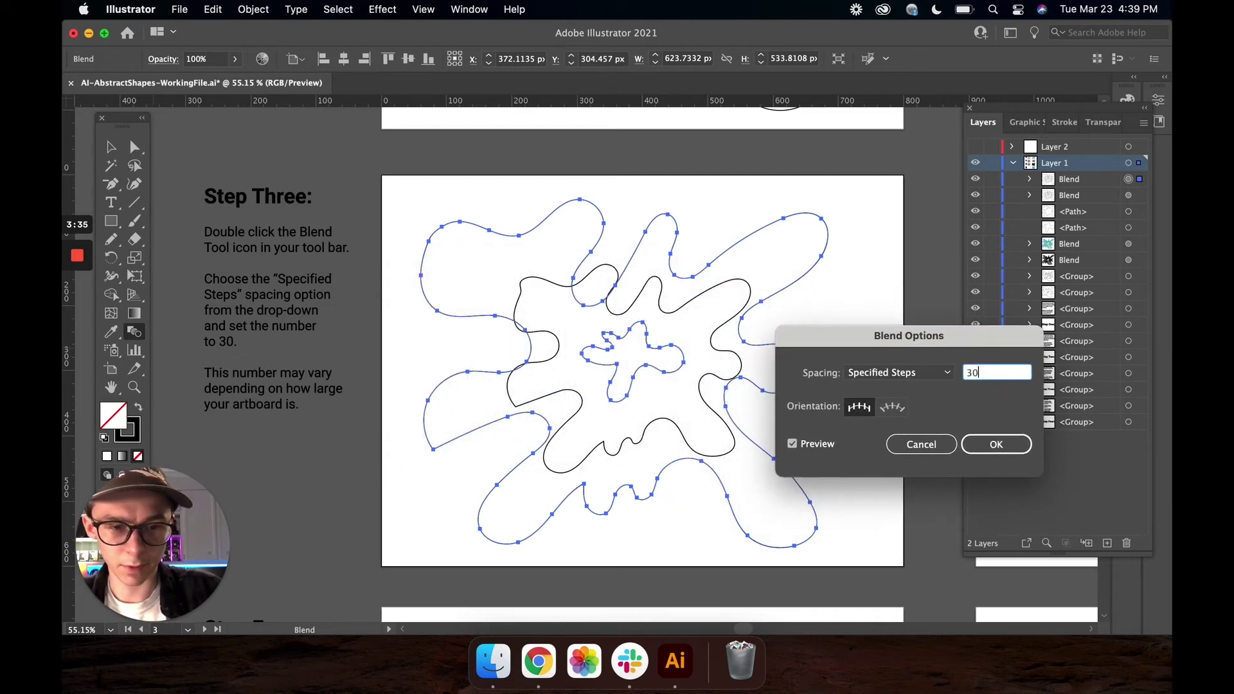
Enter 30 specified steps with Preview on and confirm the blend options.
click(804, 443)
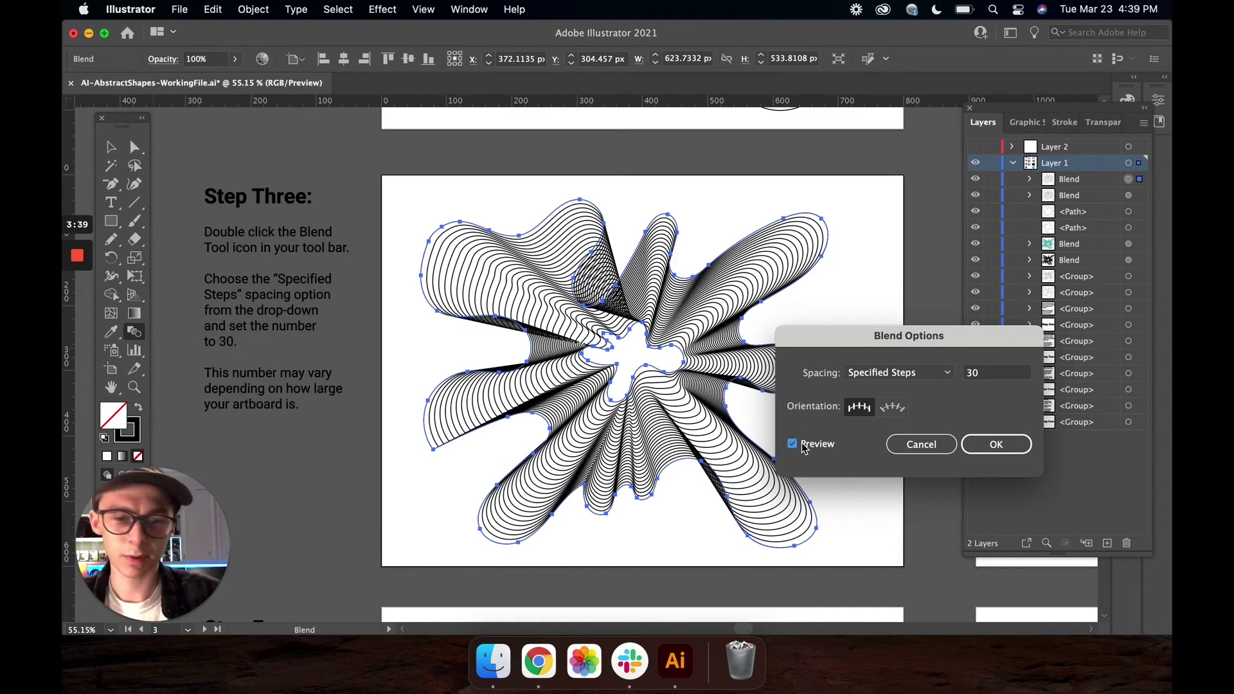
drag(997, 373, 943, 372)
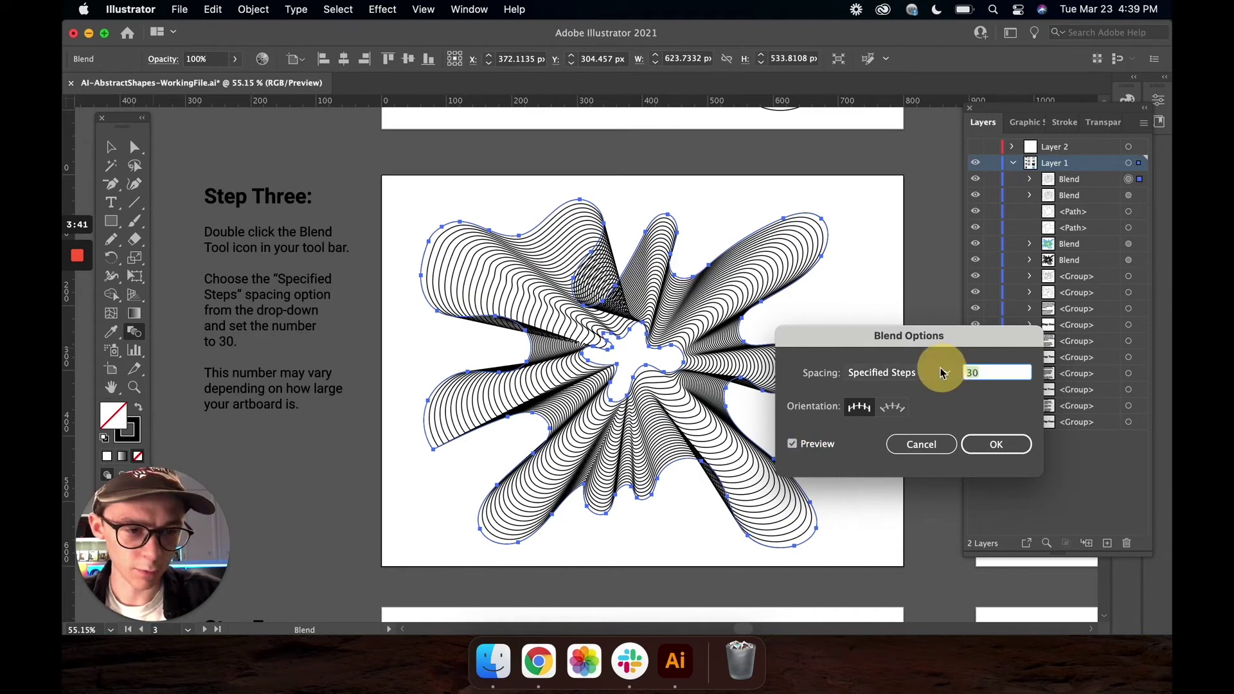
text(15)
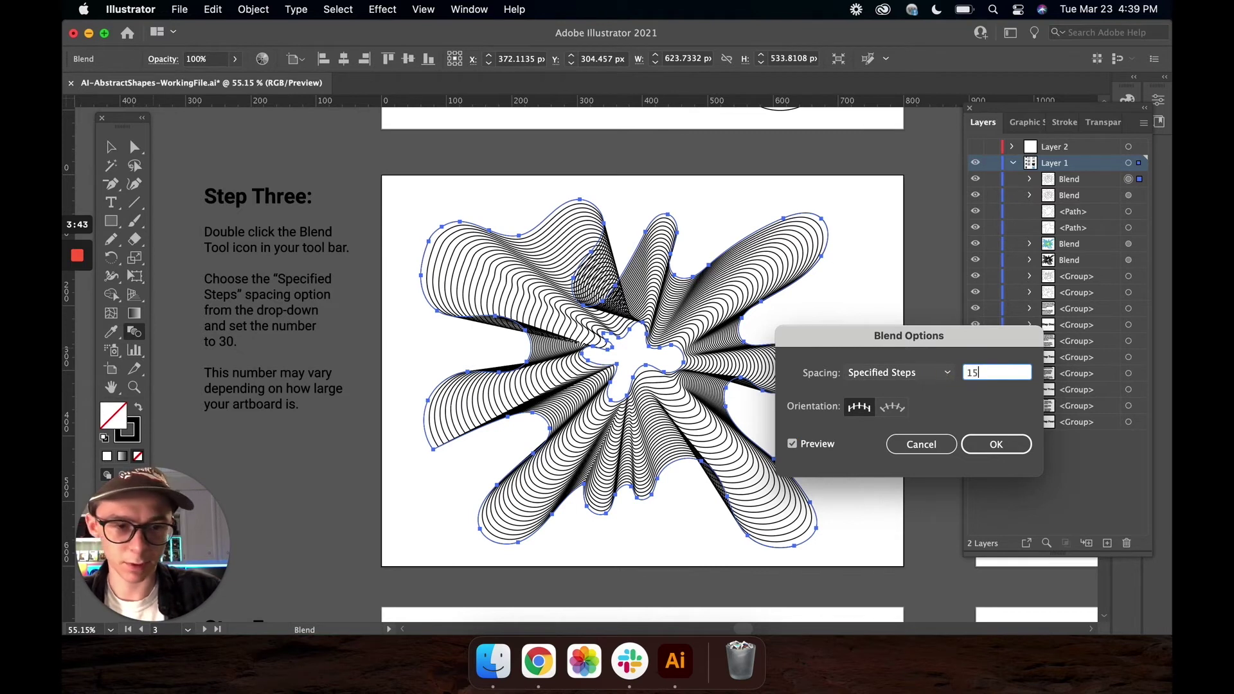
click(807, 446)
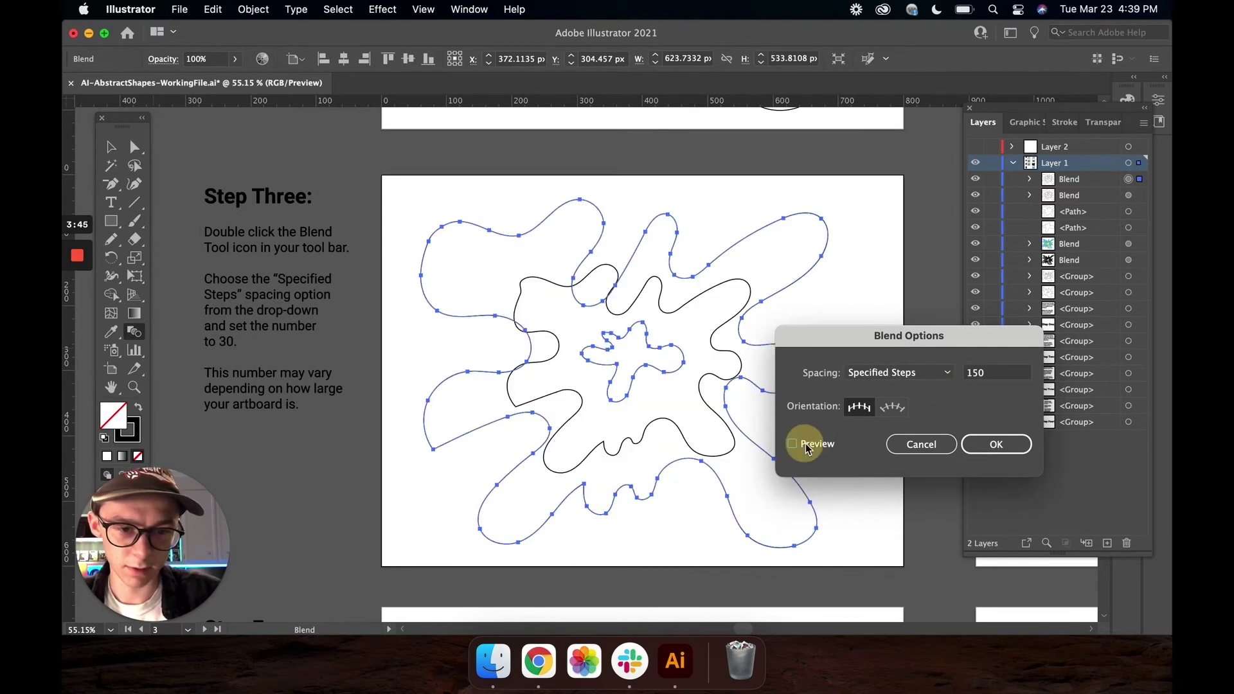
click(806, 446)
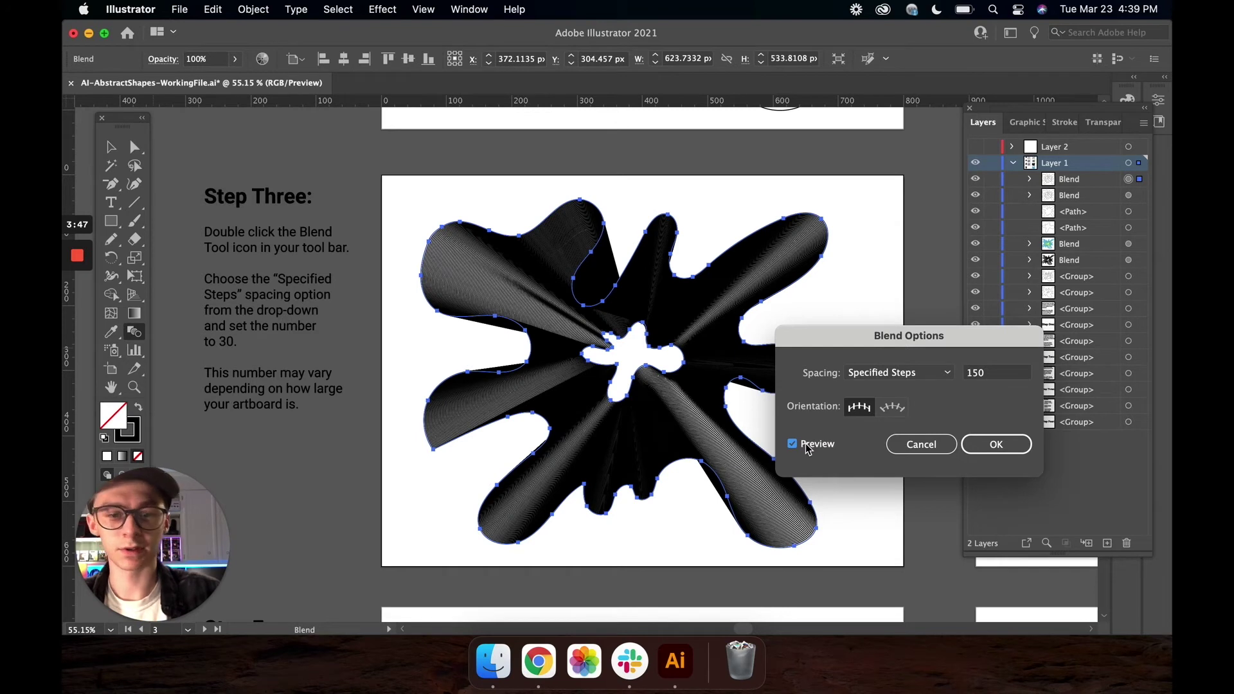
double_click(976, 372)
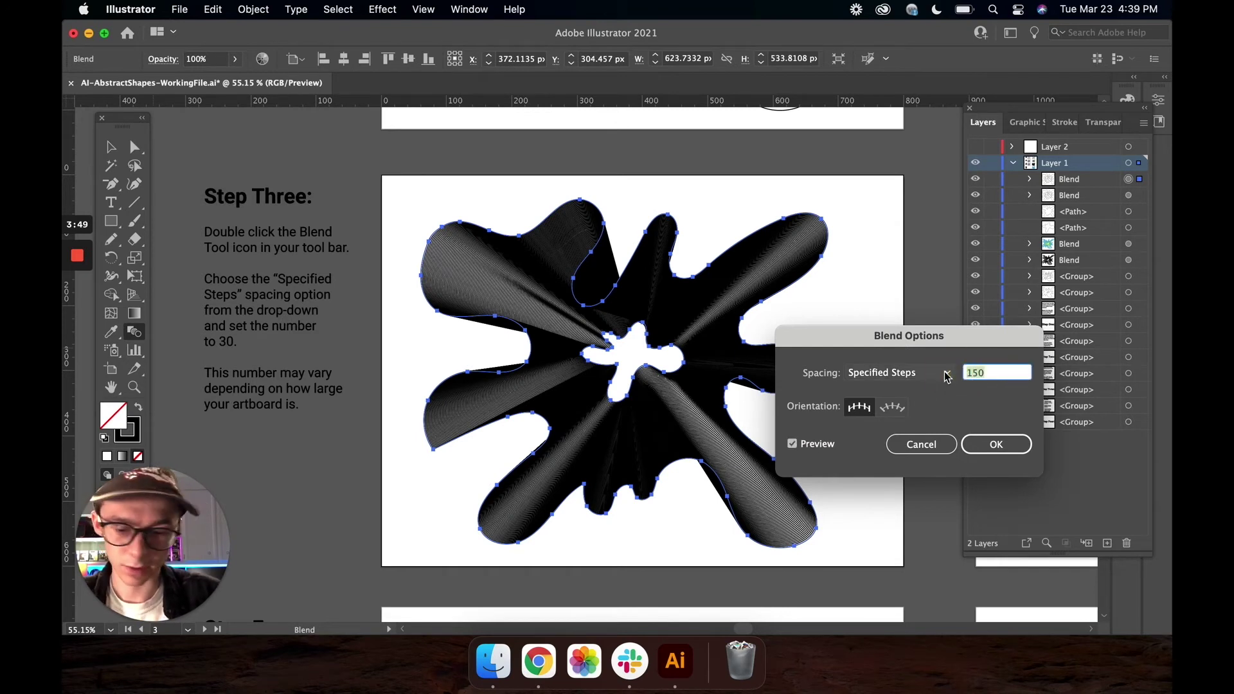
text(30)
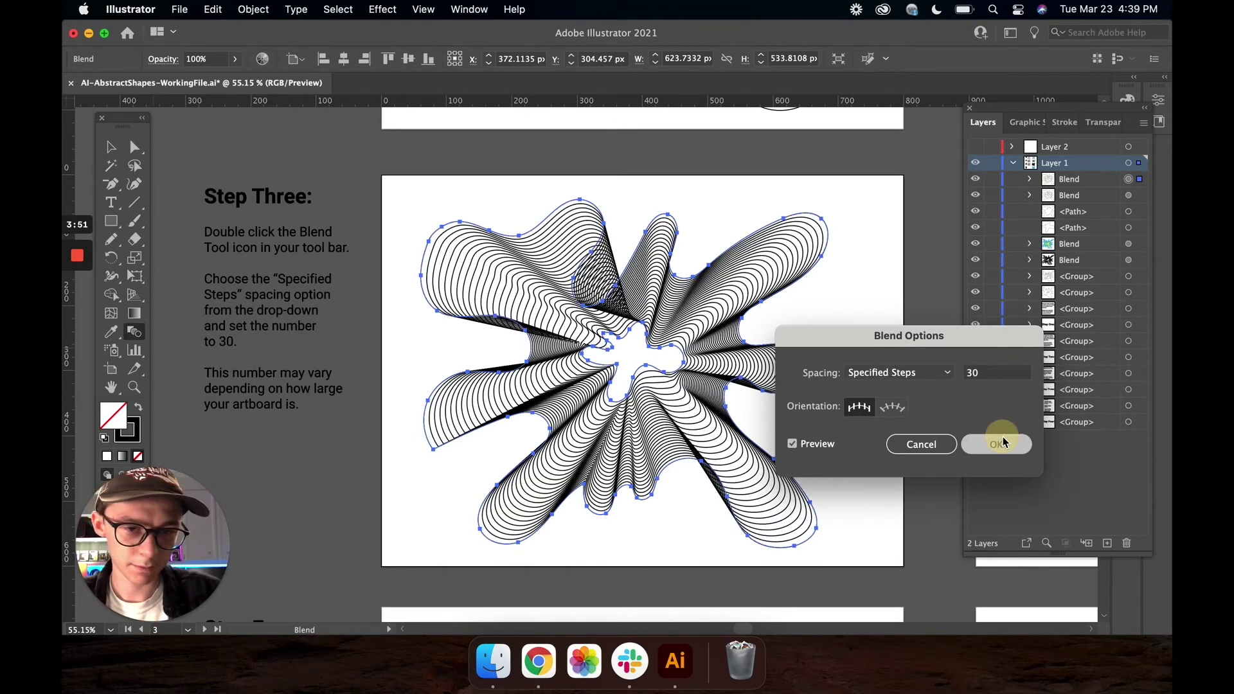
click(1004, 442)
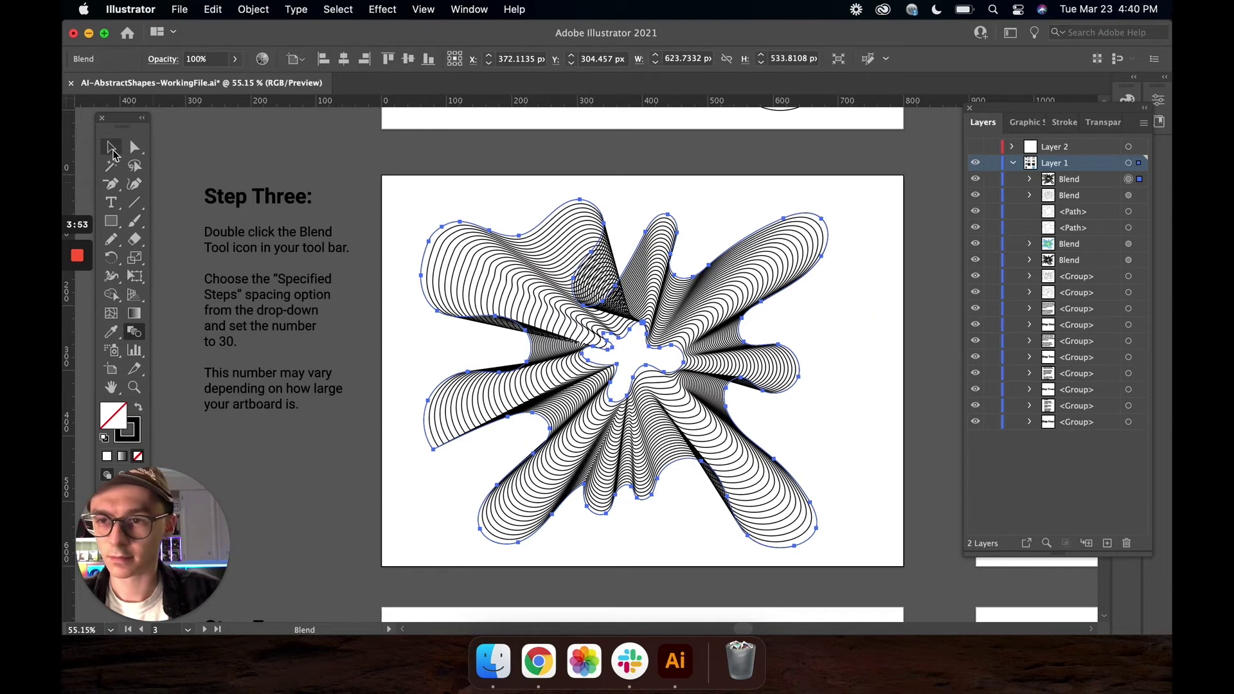
click(111, 147)
Isolate the blend and give its outer line a blue 2 pt stroke.
click(408, 149)
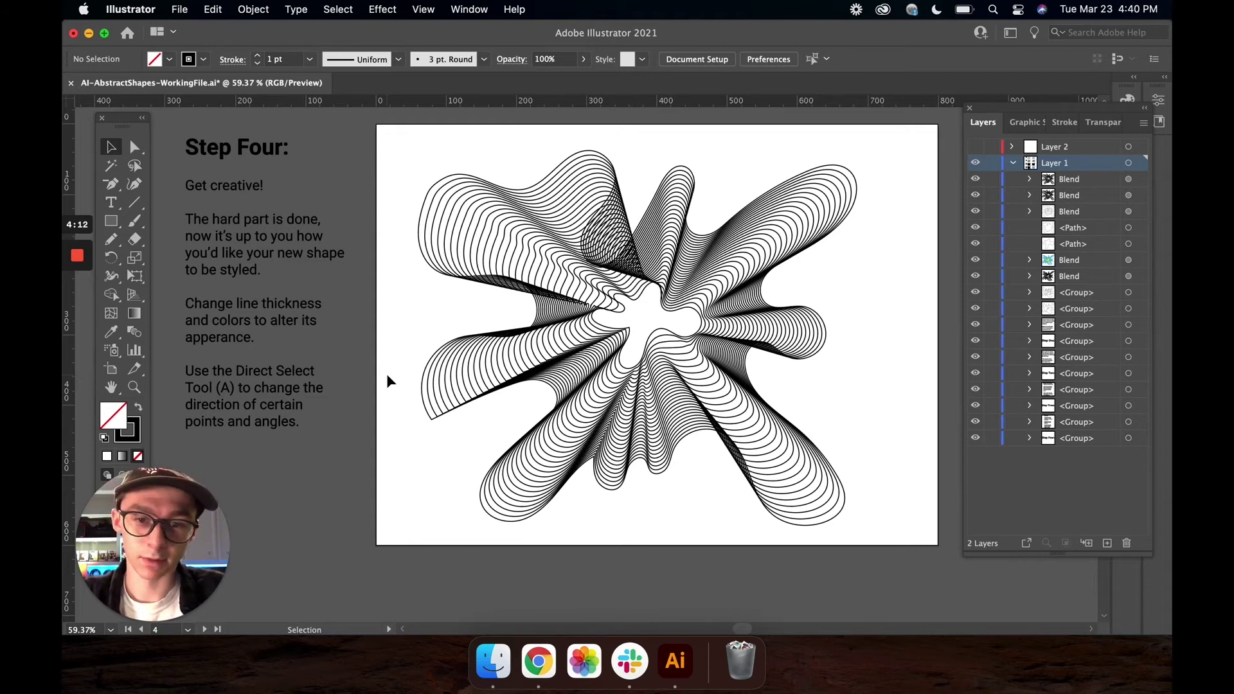
click(700, 348)
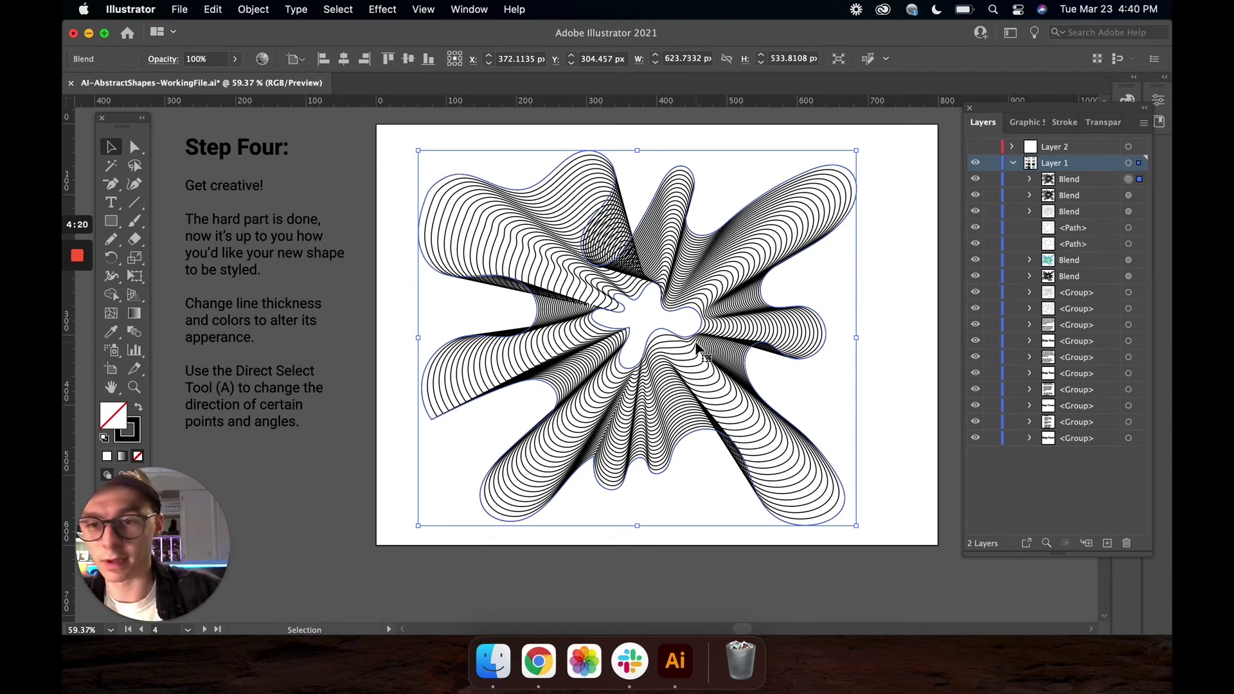
double_click(428, 193)
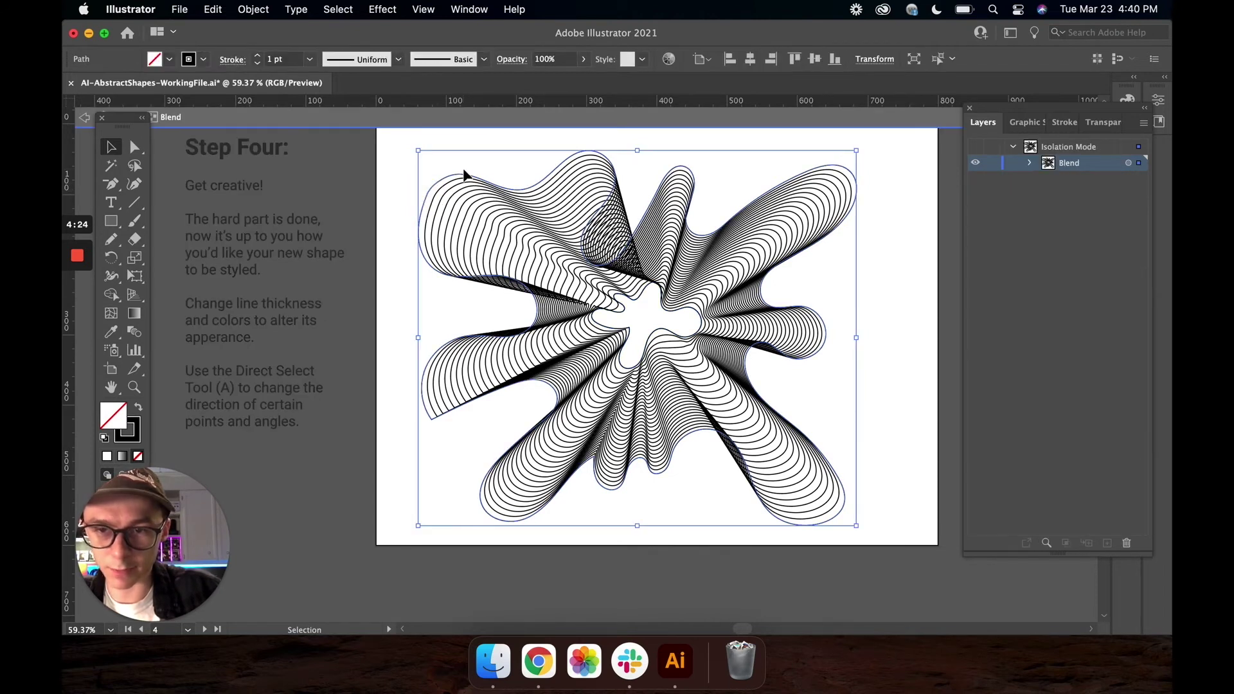
click(203, 59)
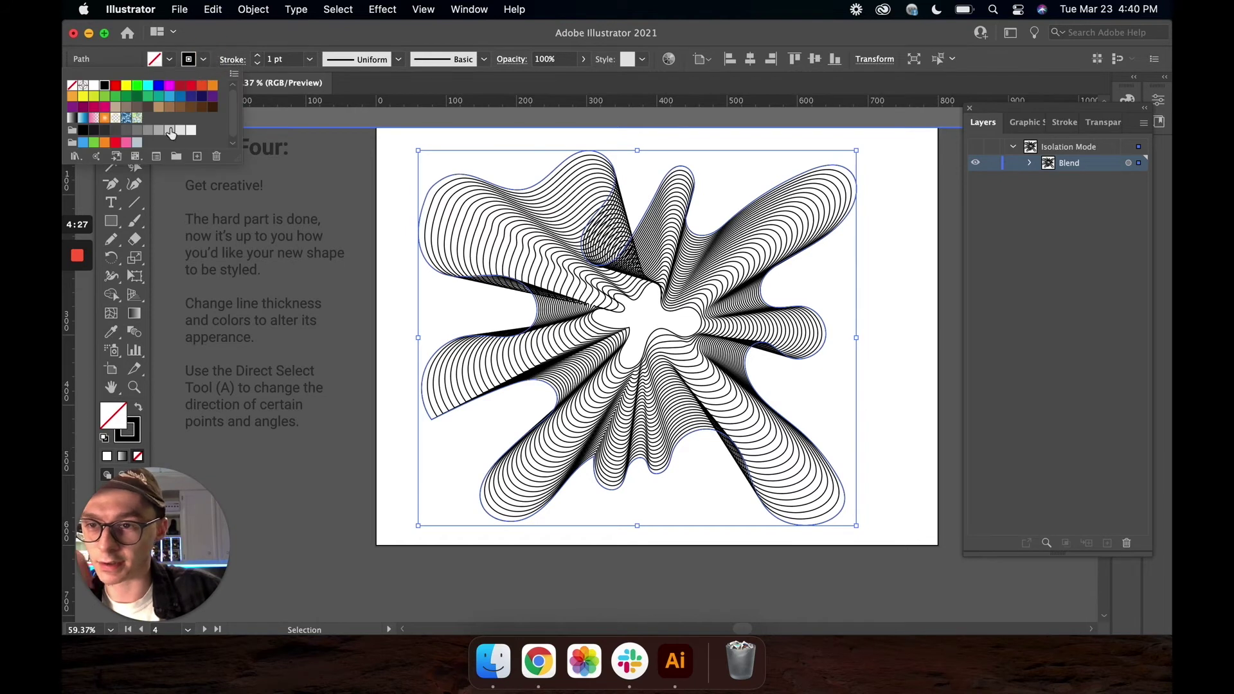
click(82, 145)
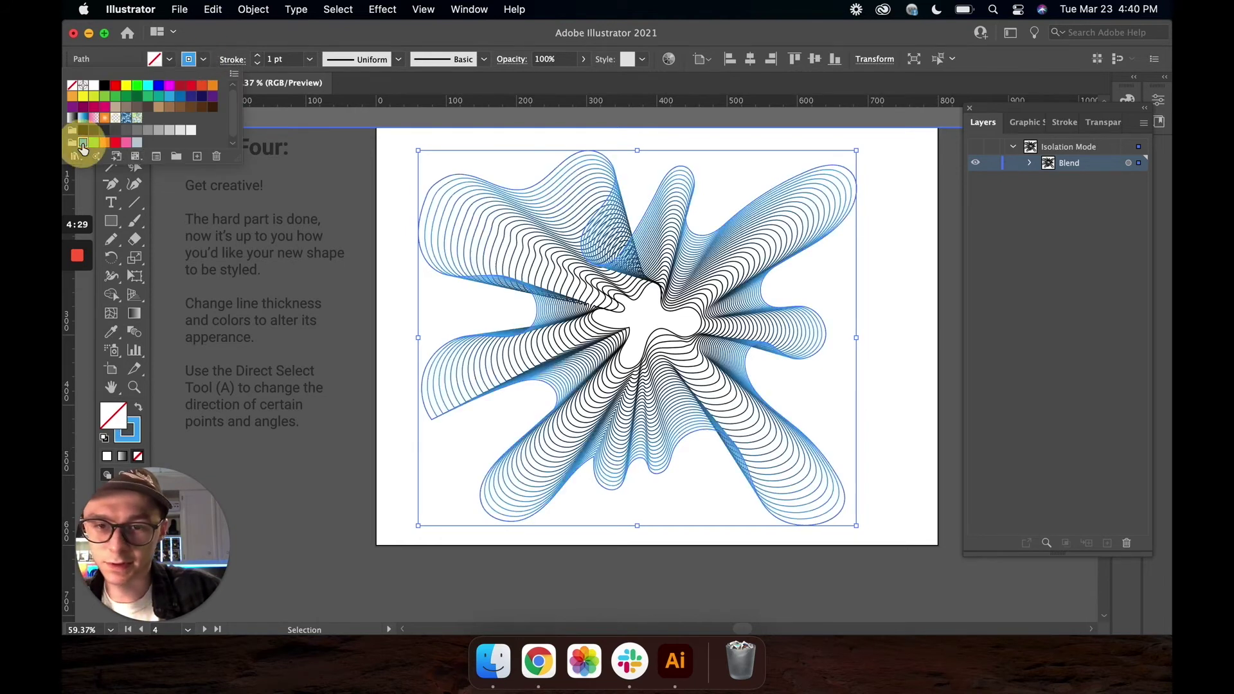
click(255, 56)
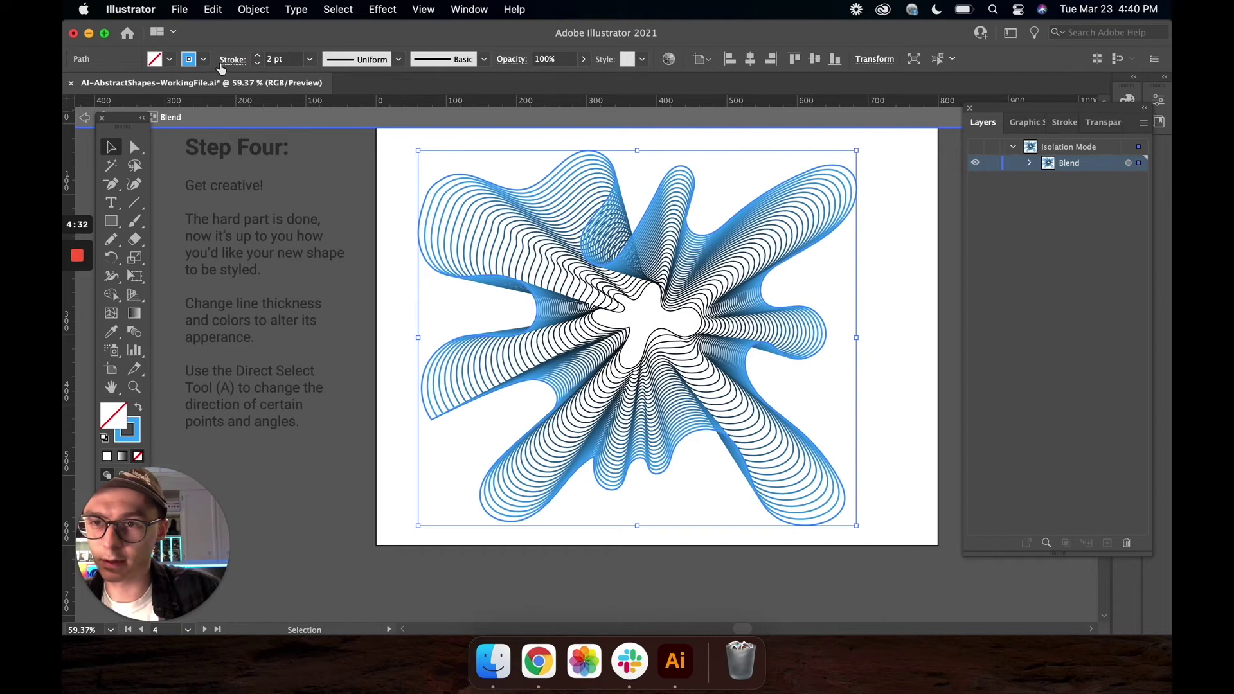
Colour the blend's inner line magenta and exit isolation mode.
click(624, 314)
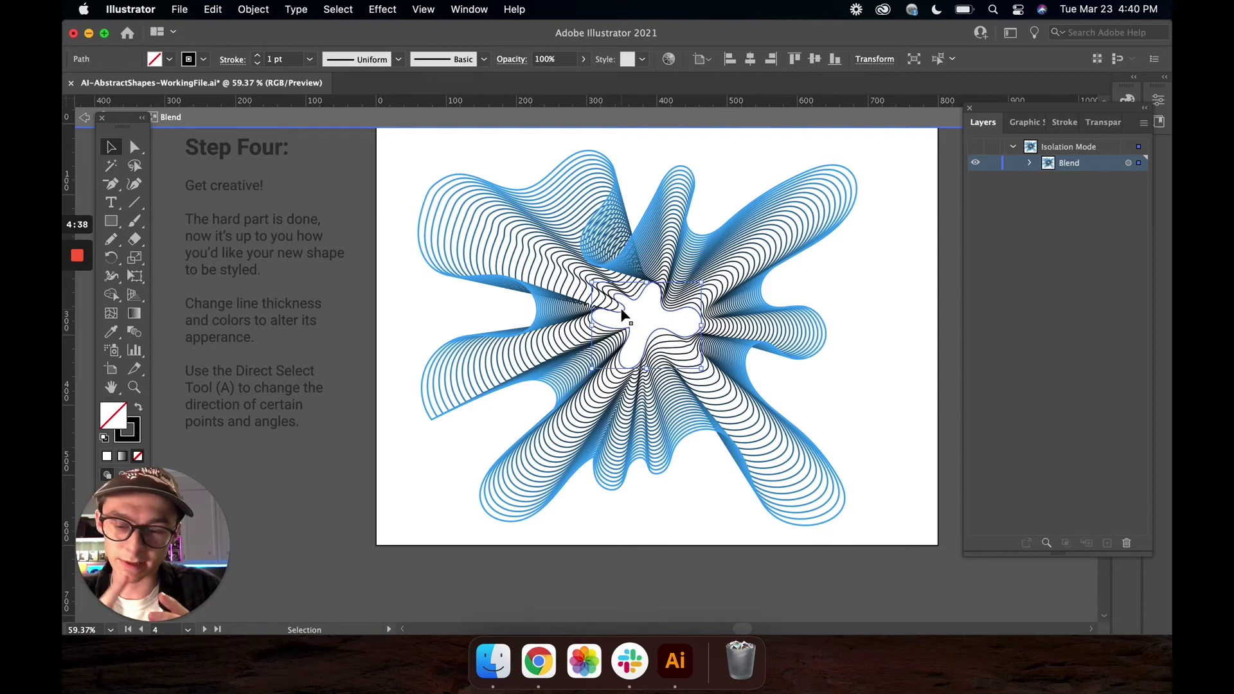
click(204, 61)
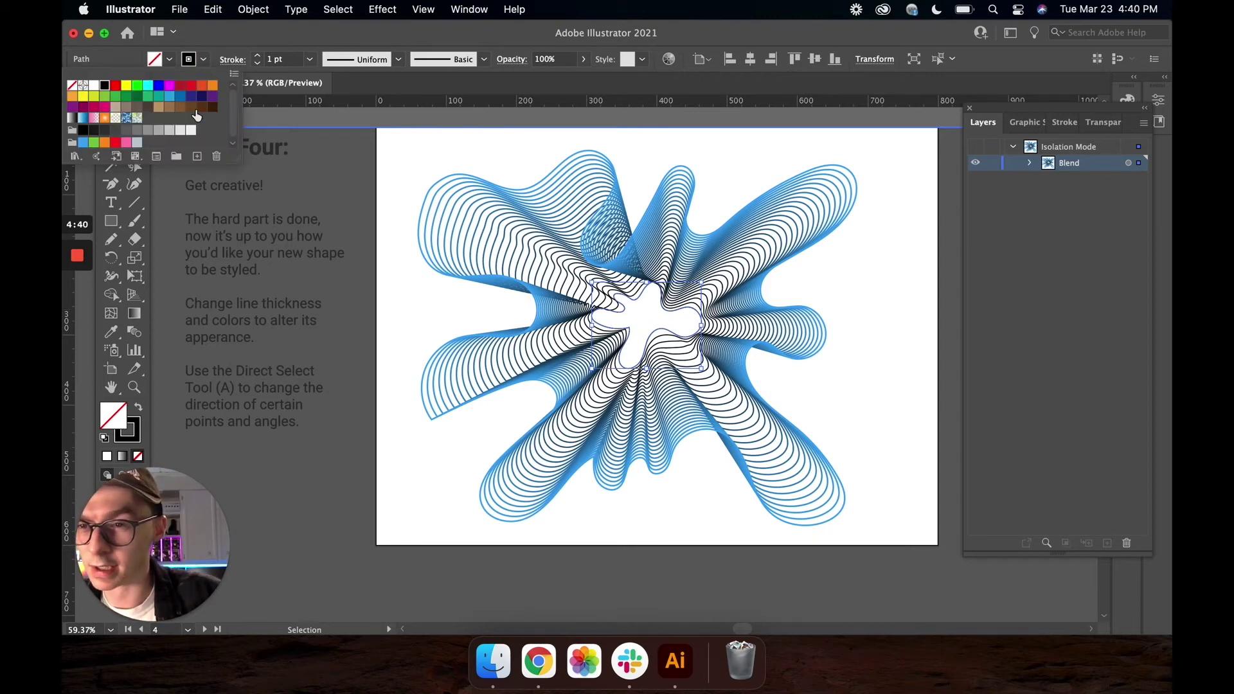
click(169, 84)
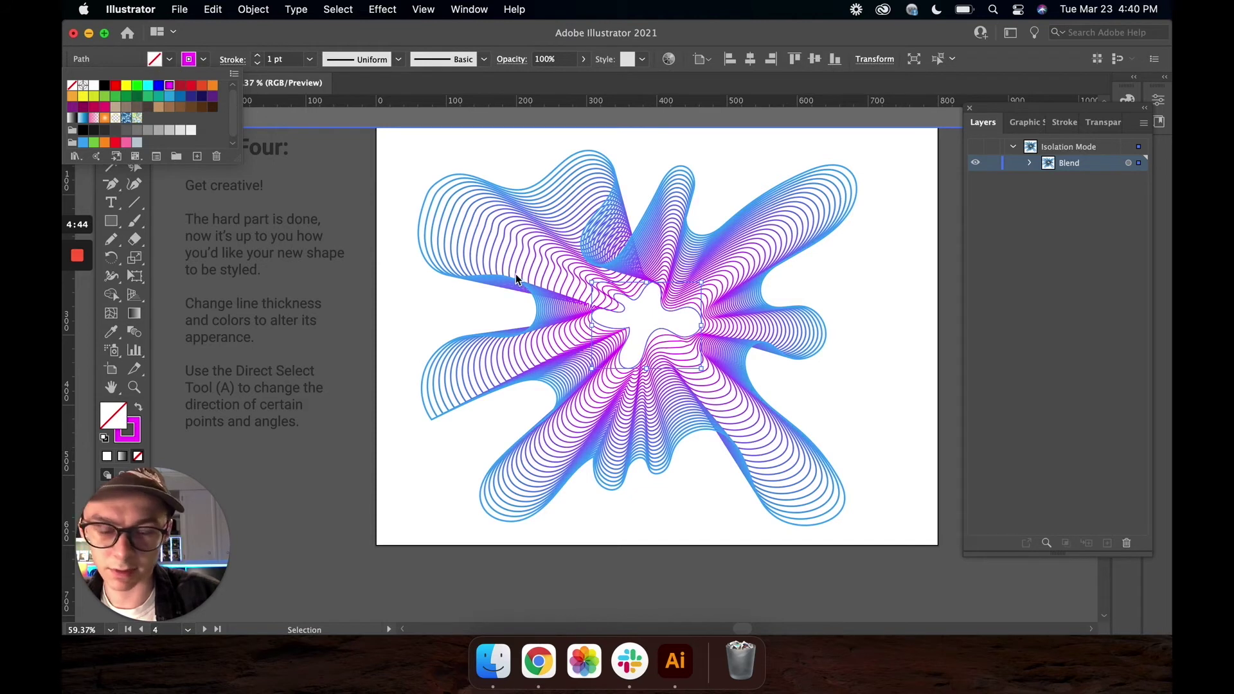
click(414, 290)
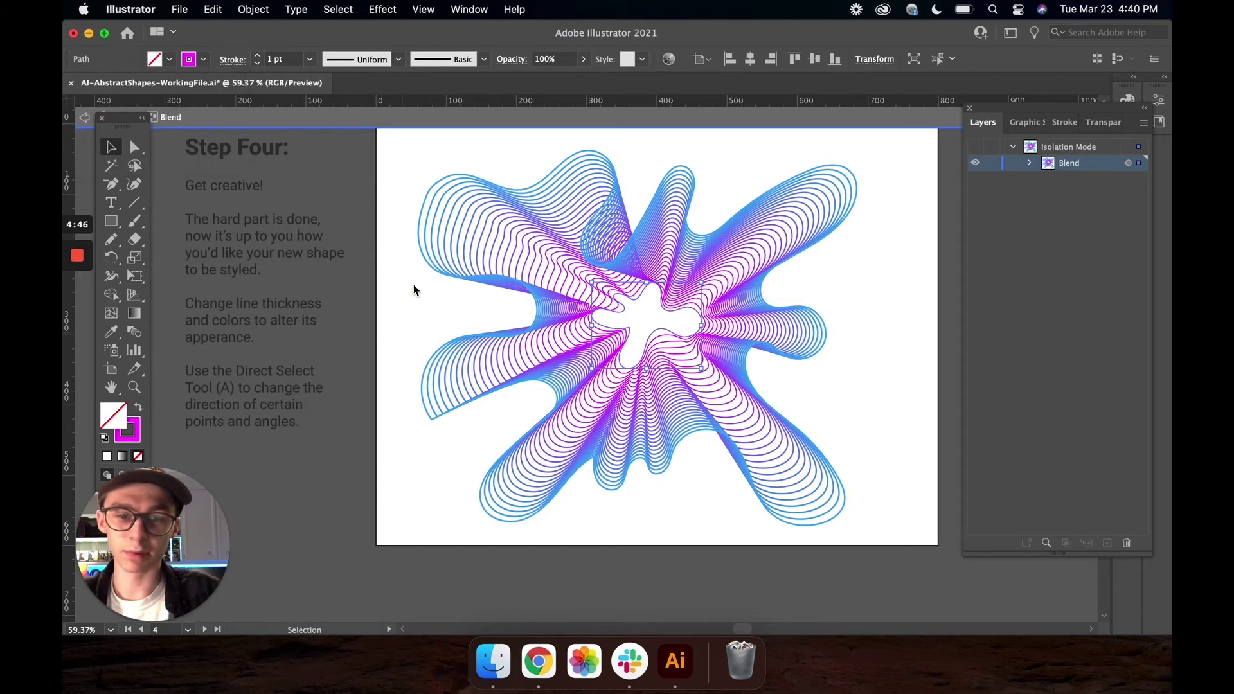
double_click(418, 288)
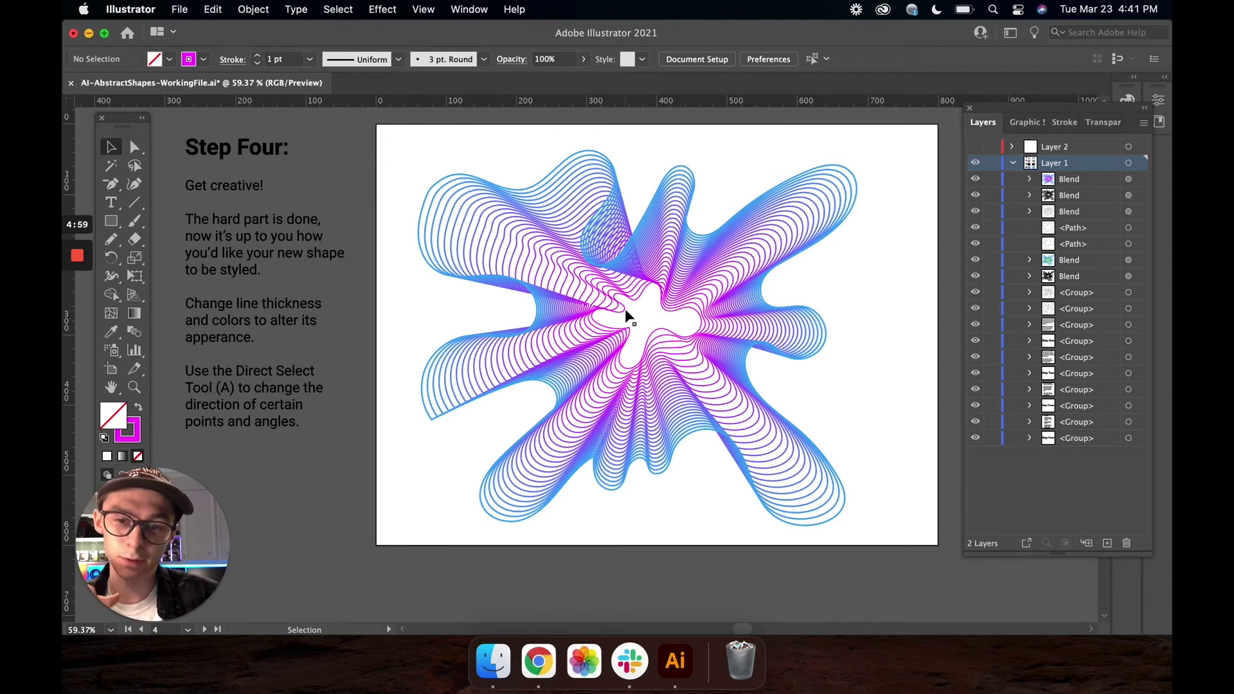
Apply a tapered variable width profile to the blend's inner line.
double_click(419, 218)
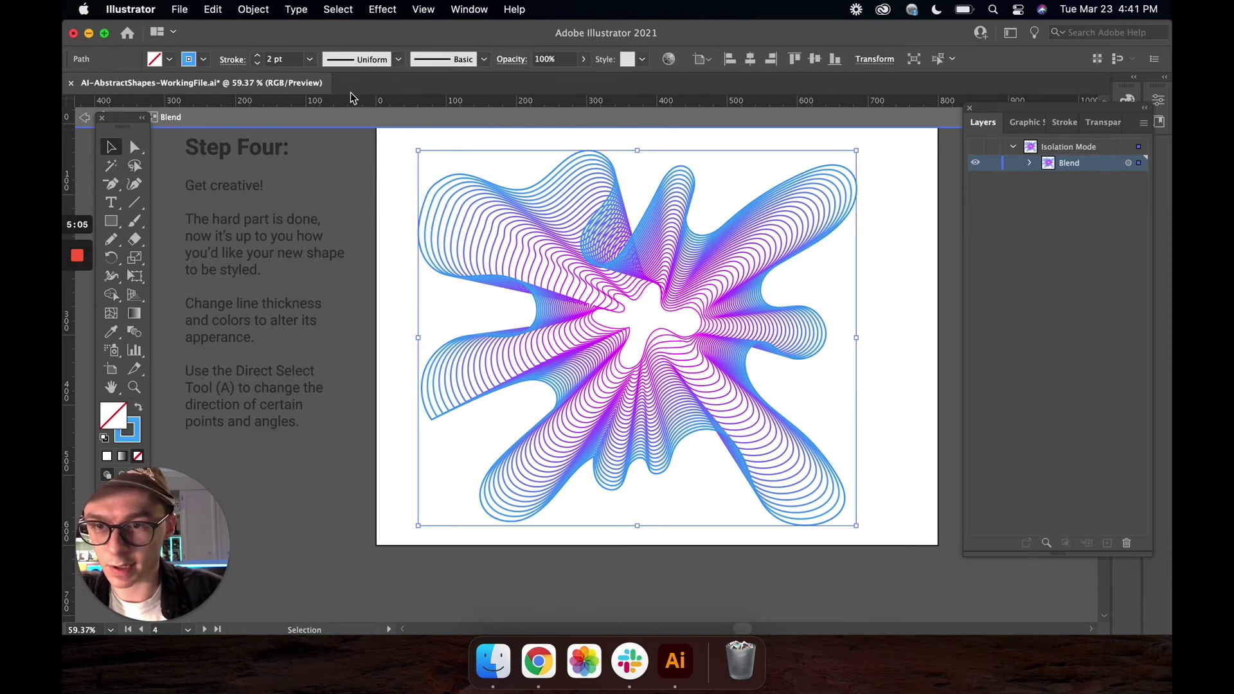
click(622, 308)
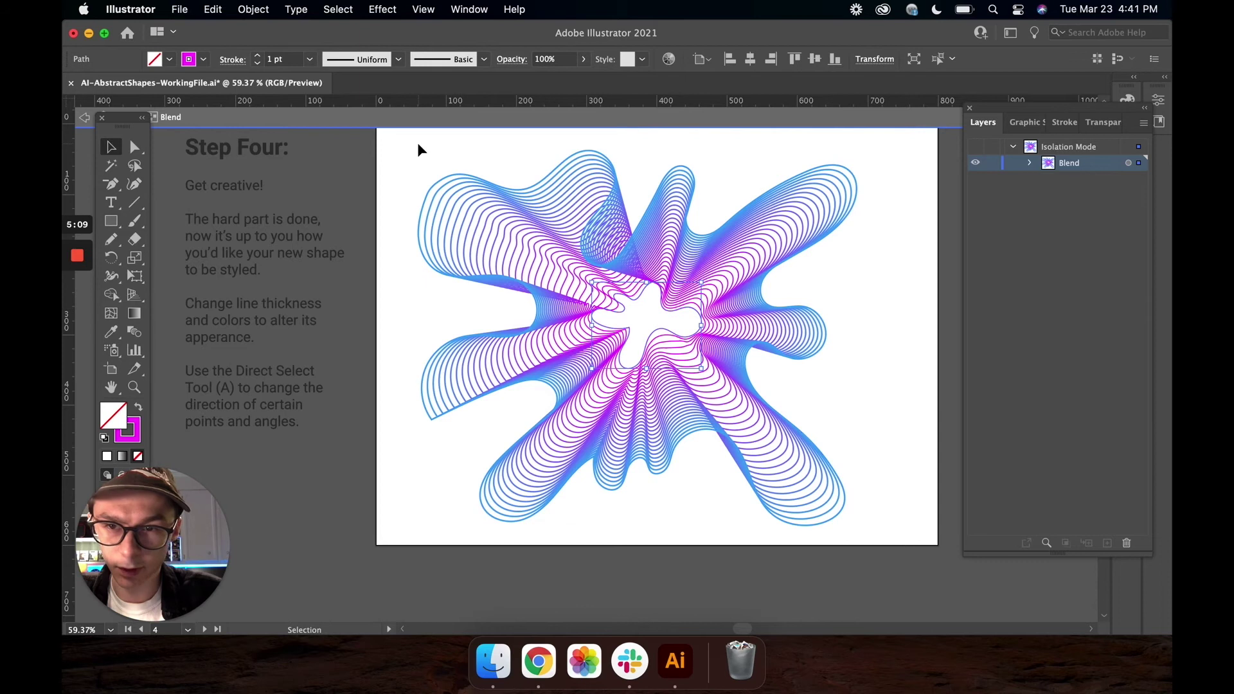
click(398, 60)
click(372, 133)
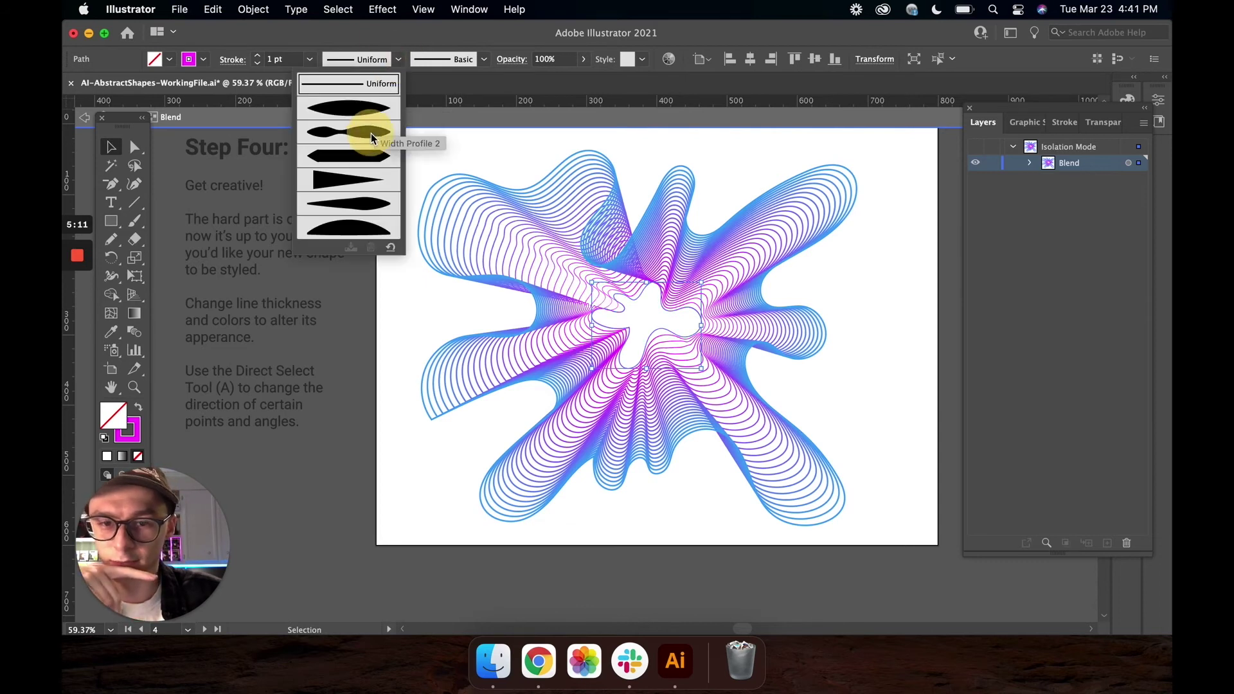
click(397, 60)
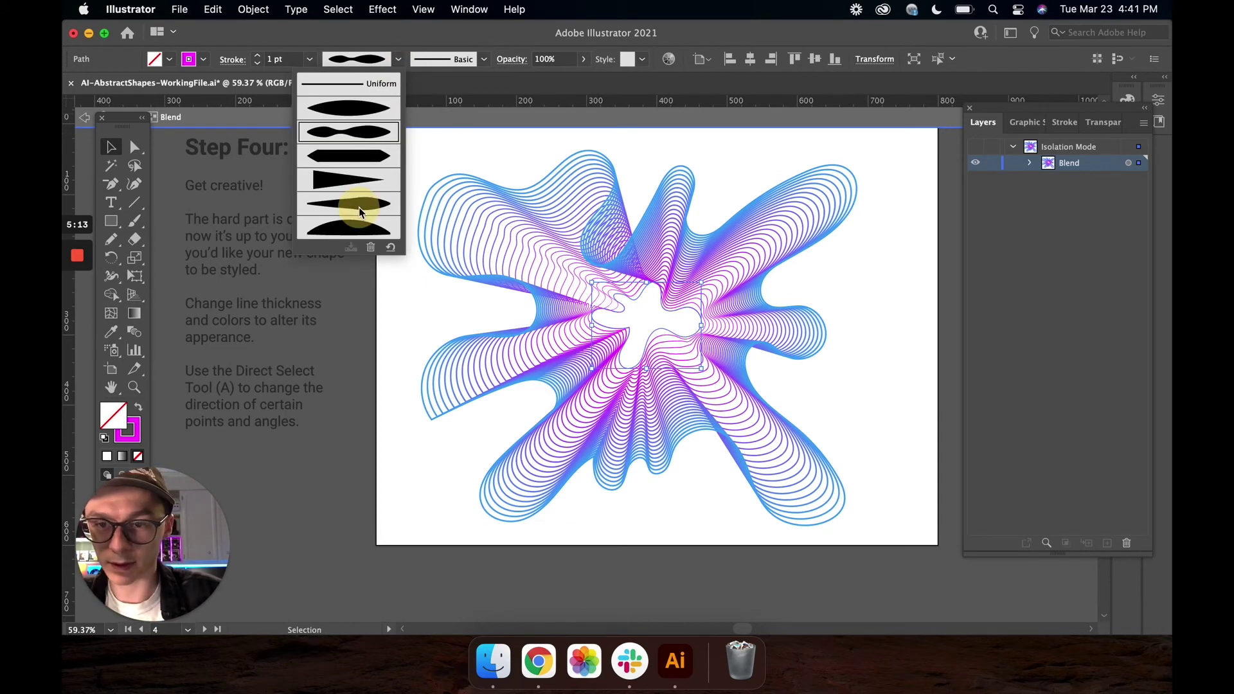
click(358, 208)
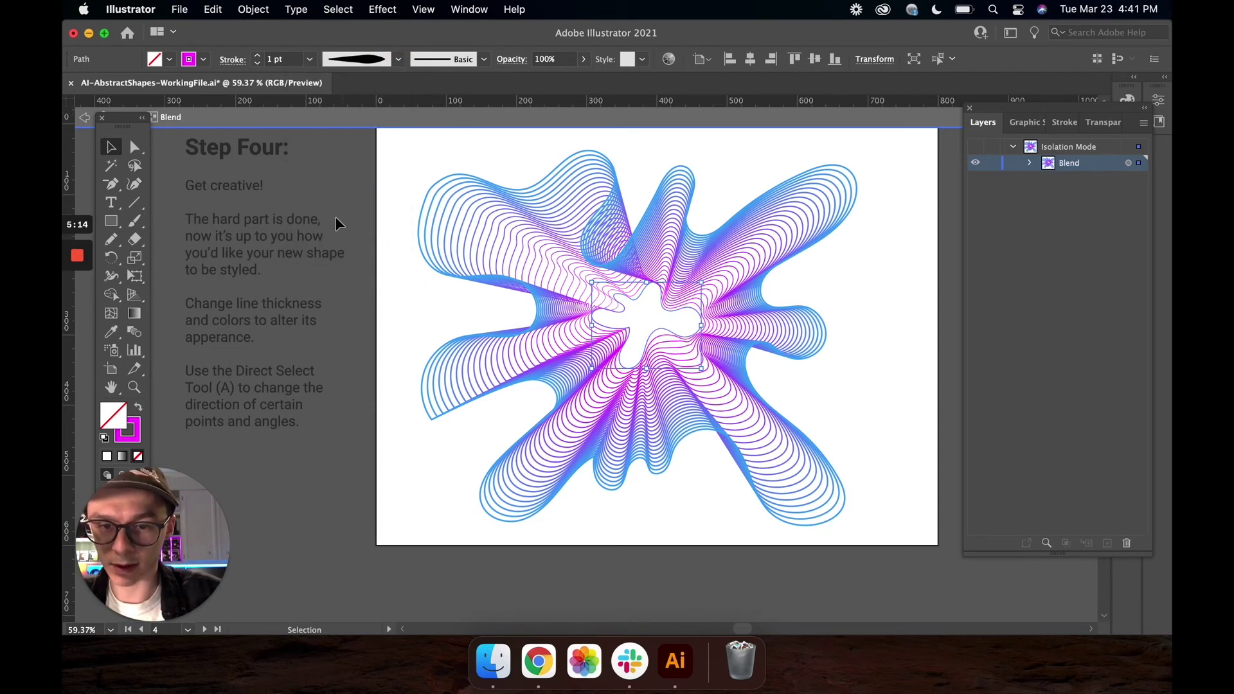
Thicken the inner line near the centre with the Width Tool.
click(112, 283)
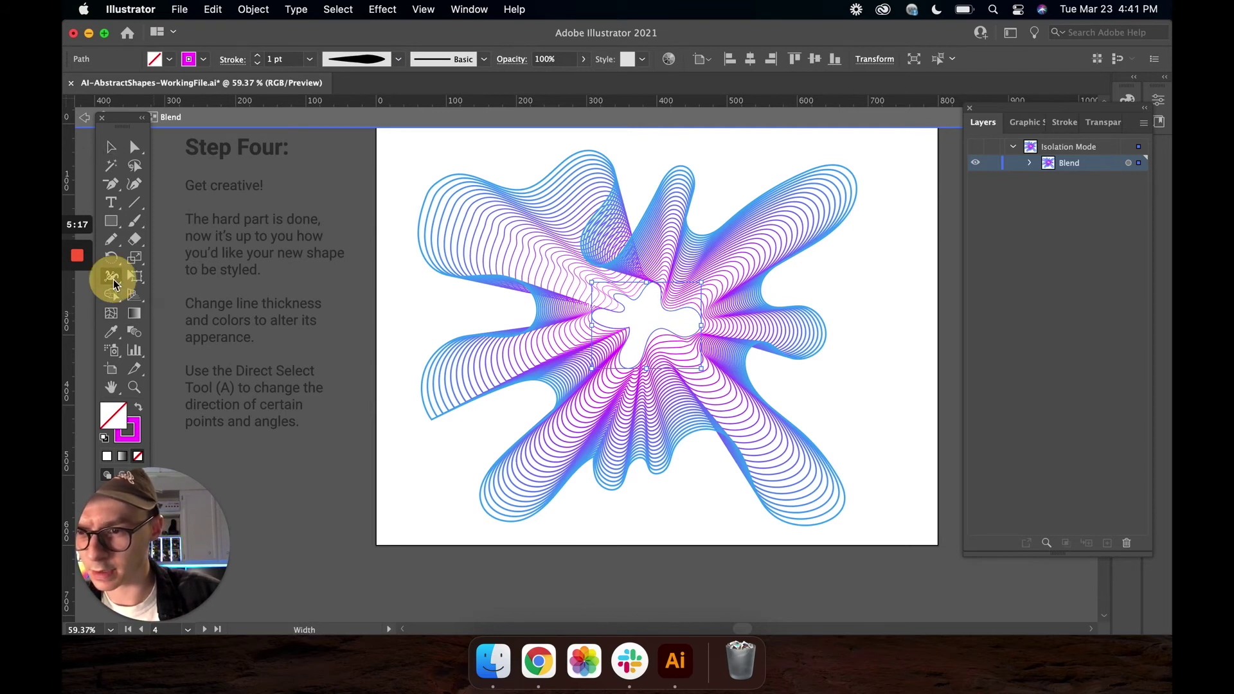
click(157, 276)
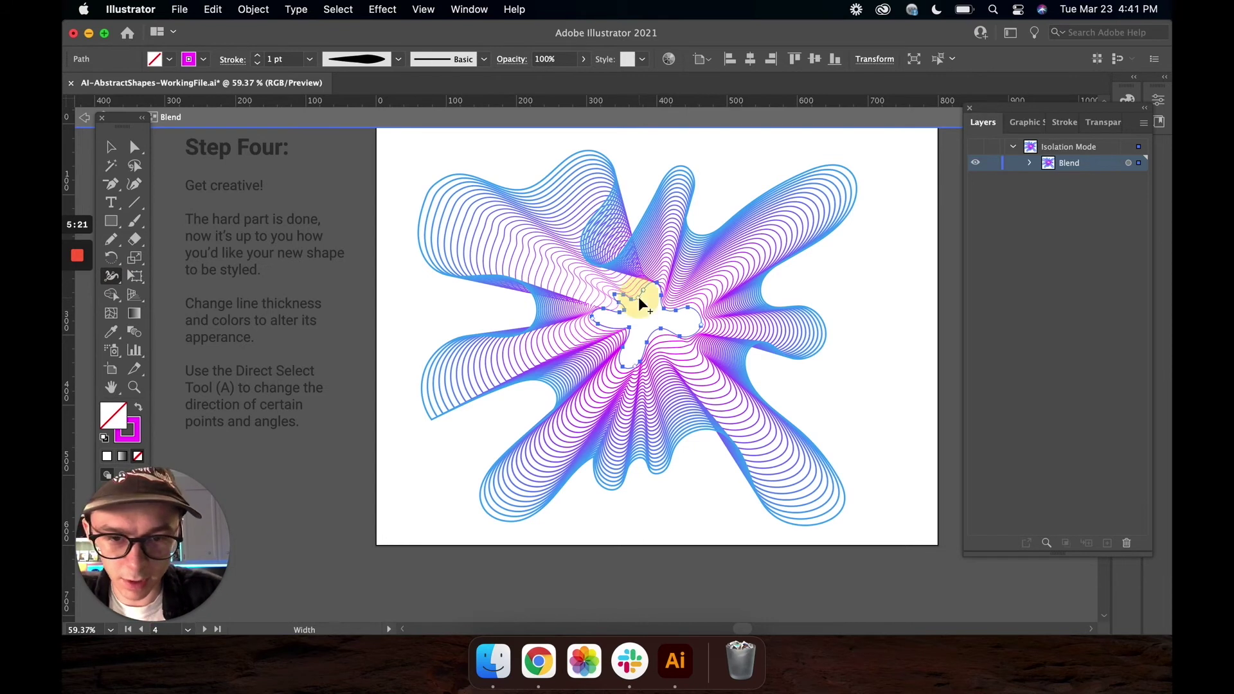
drag(640, 301, 644, 304)
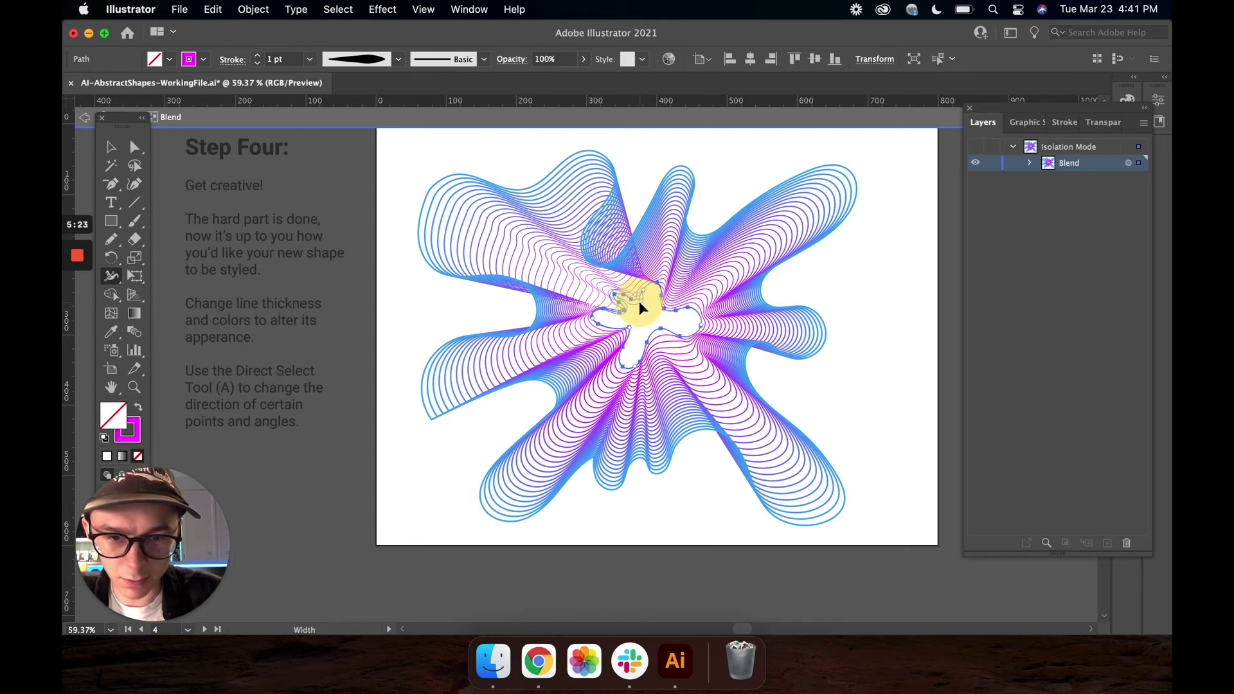
drag(638, 300, 638, 300)
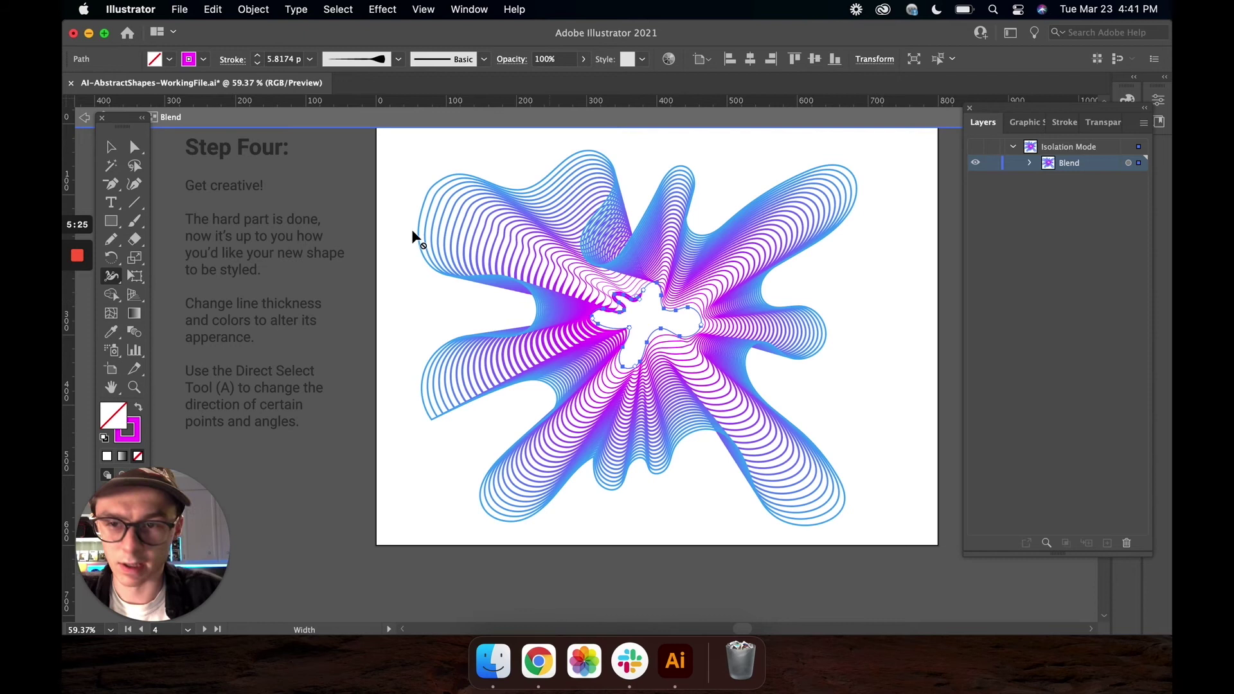
click(112, 147)
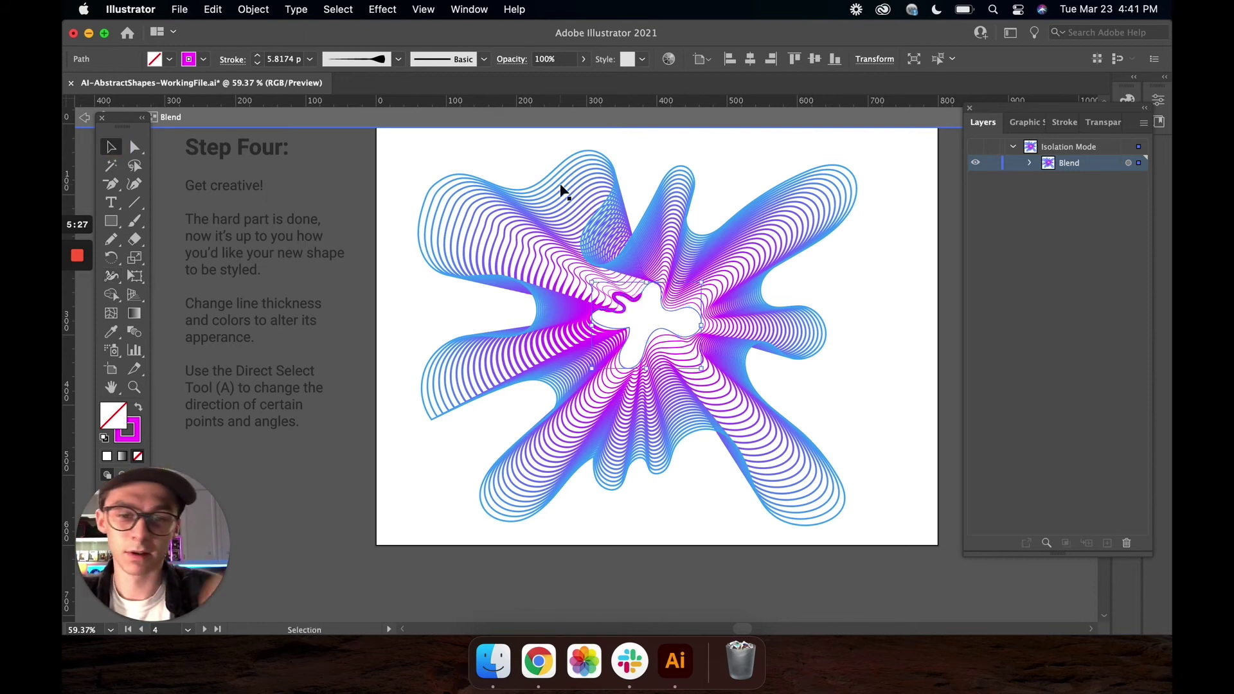
double_click(734, 160)
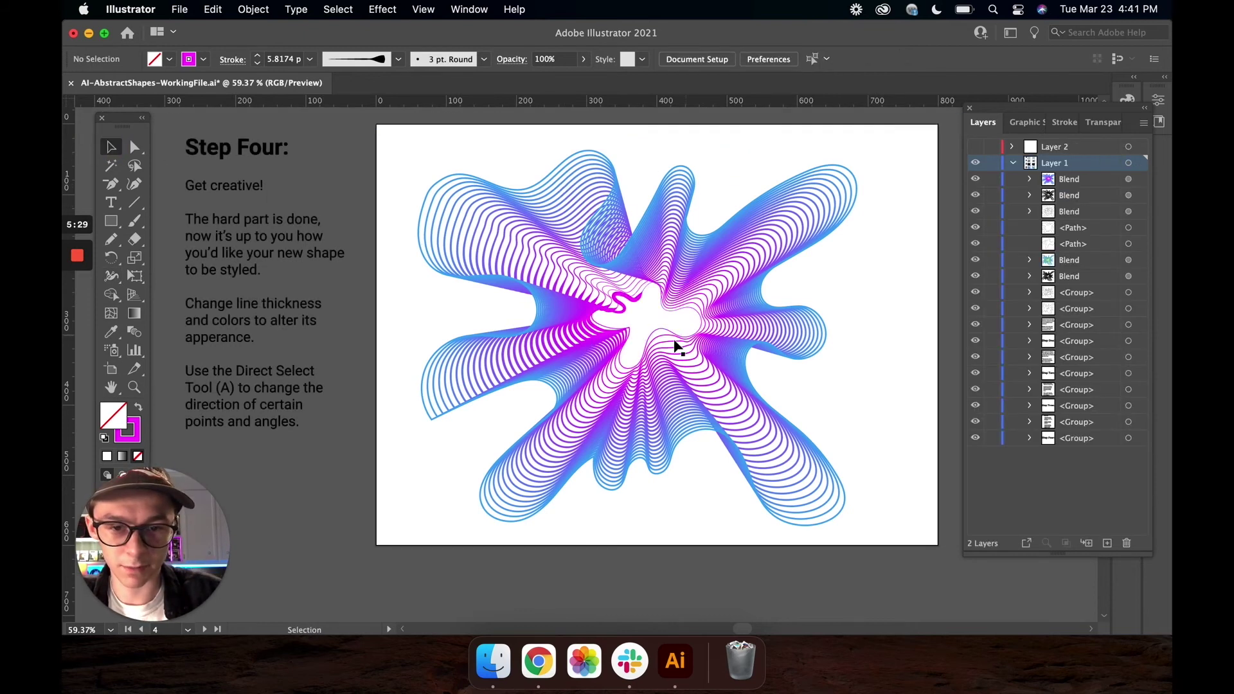
click(635, 298)
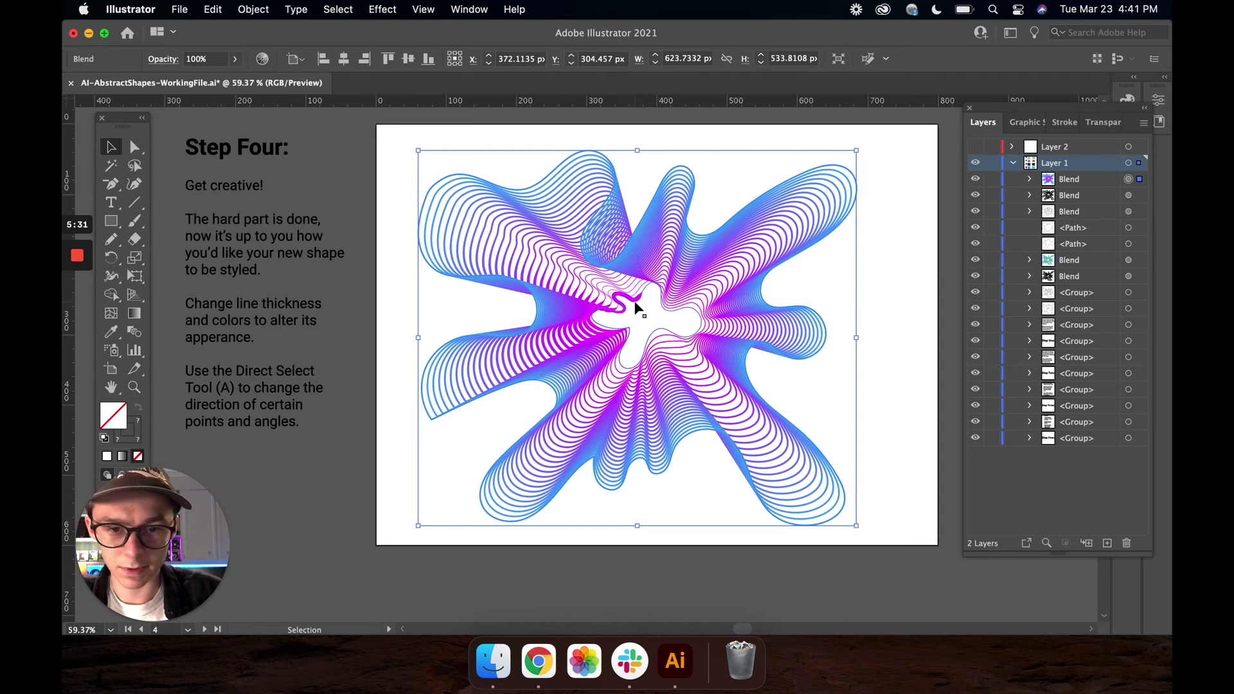
double_click(634, 306)
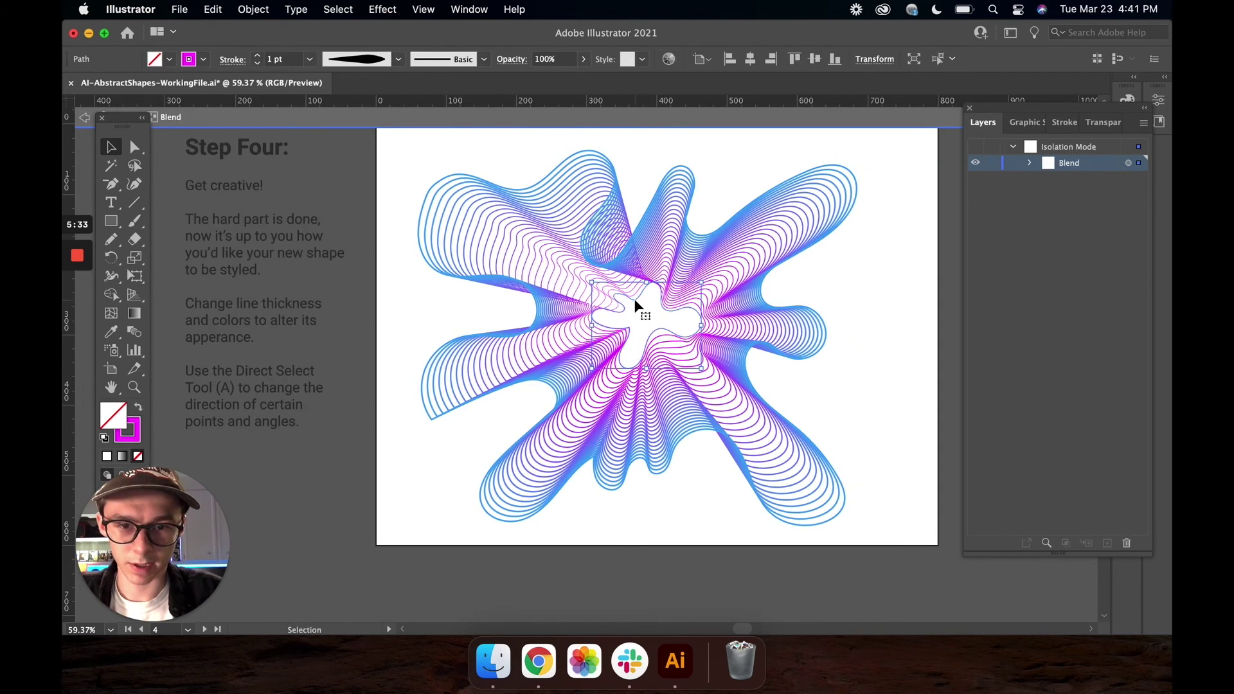
Round the bottom-left corner of the blend's outer line.
double_click(830, 279)
click(683, 288)
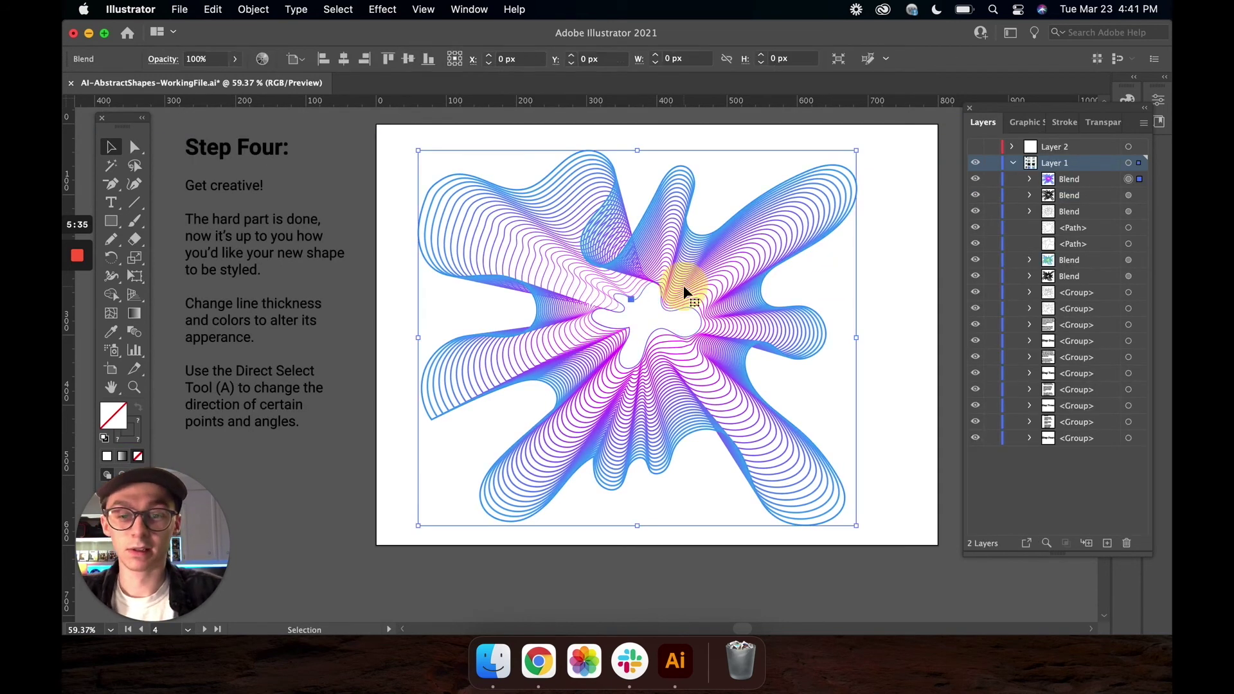
click(135, 150)
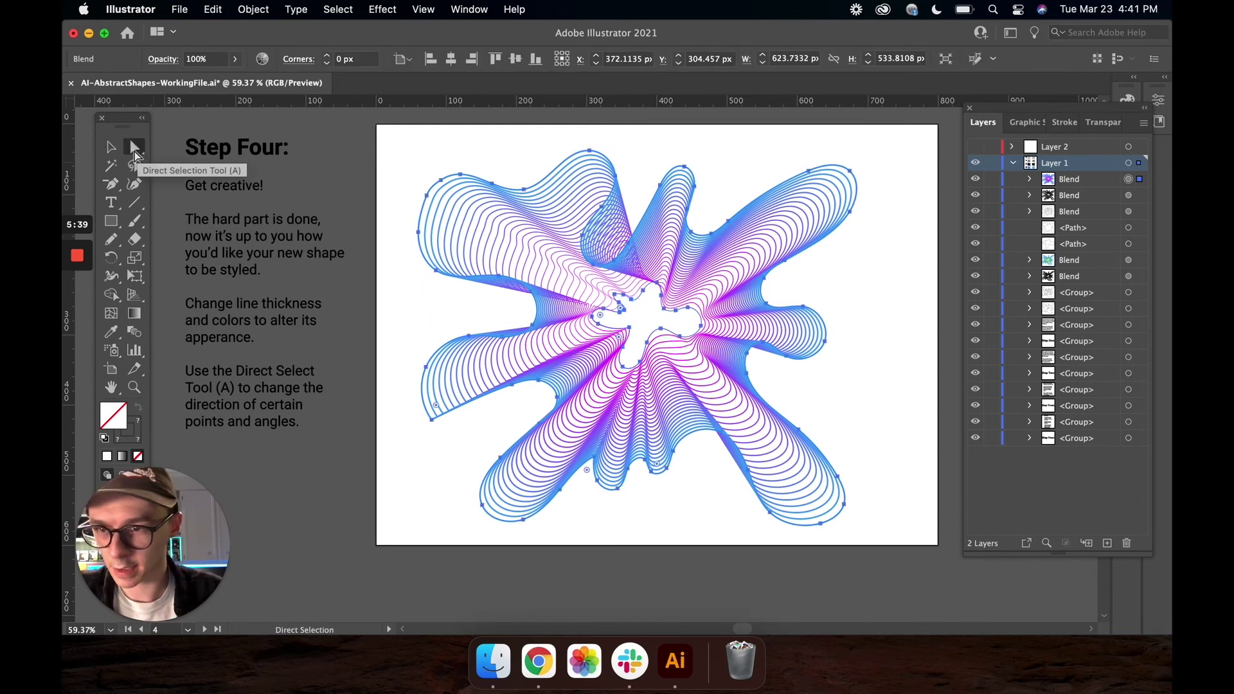
click(501, 283)
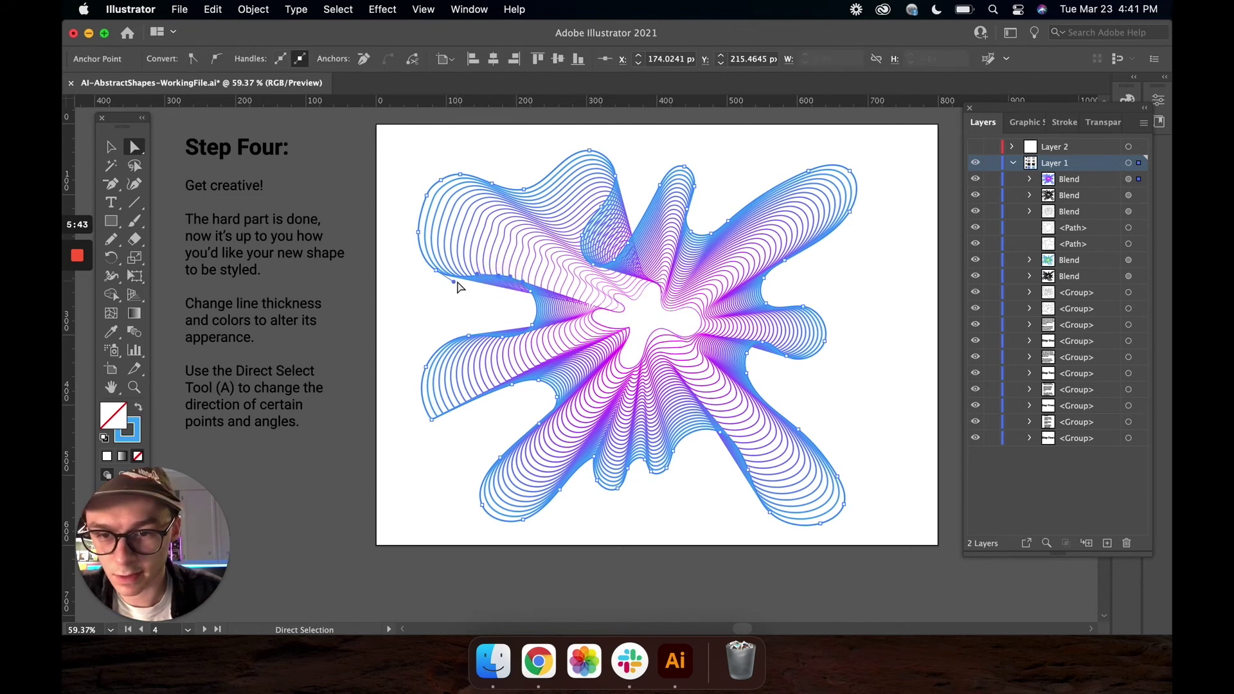
click(431, 418)
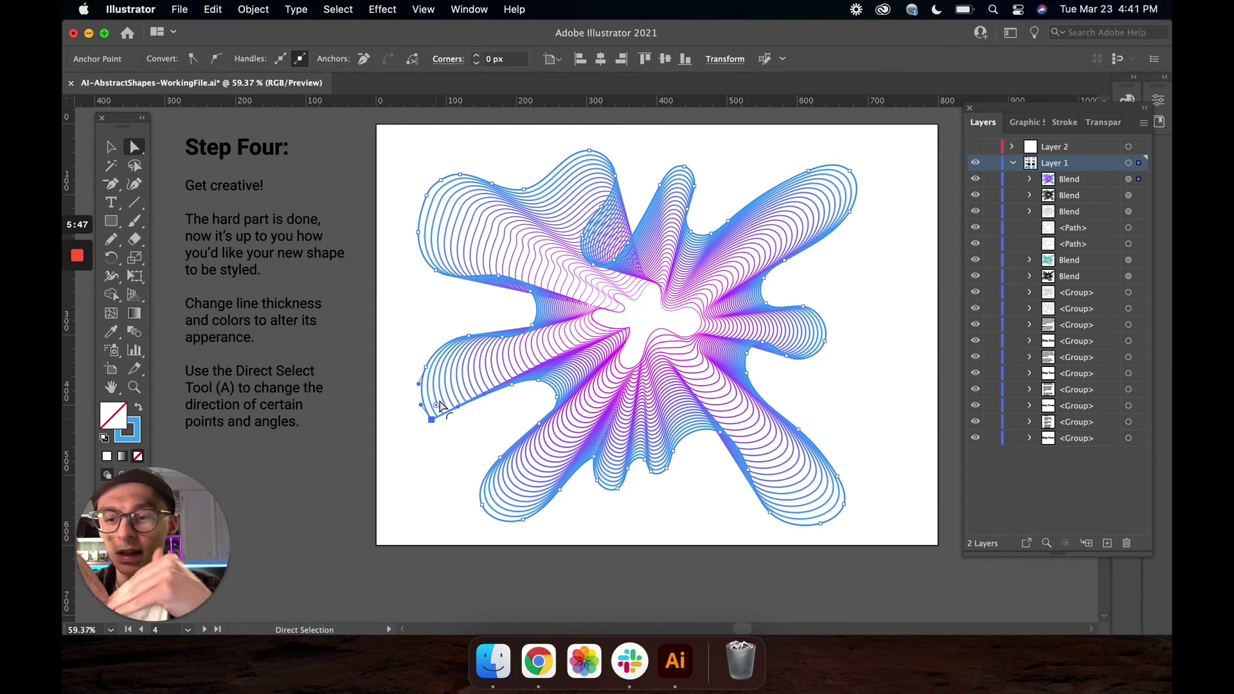
drag(436, 409, 445, 396)
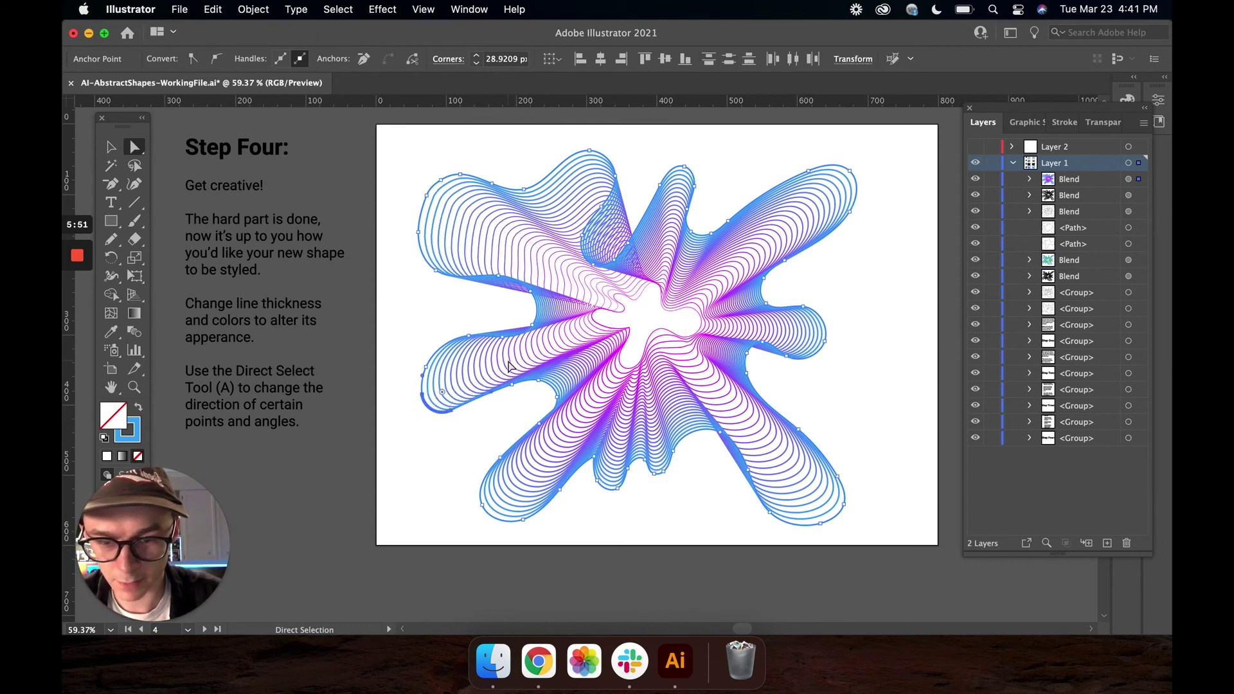
Round the corners of the innermost line at the centre.
click(615, 343)
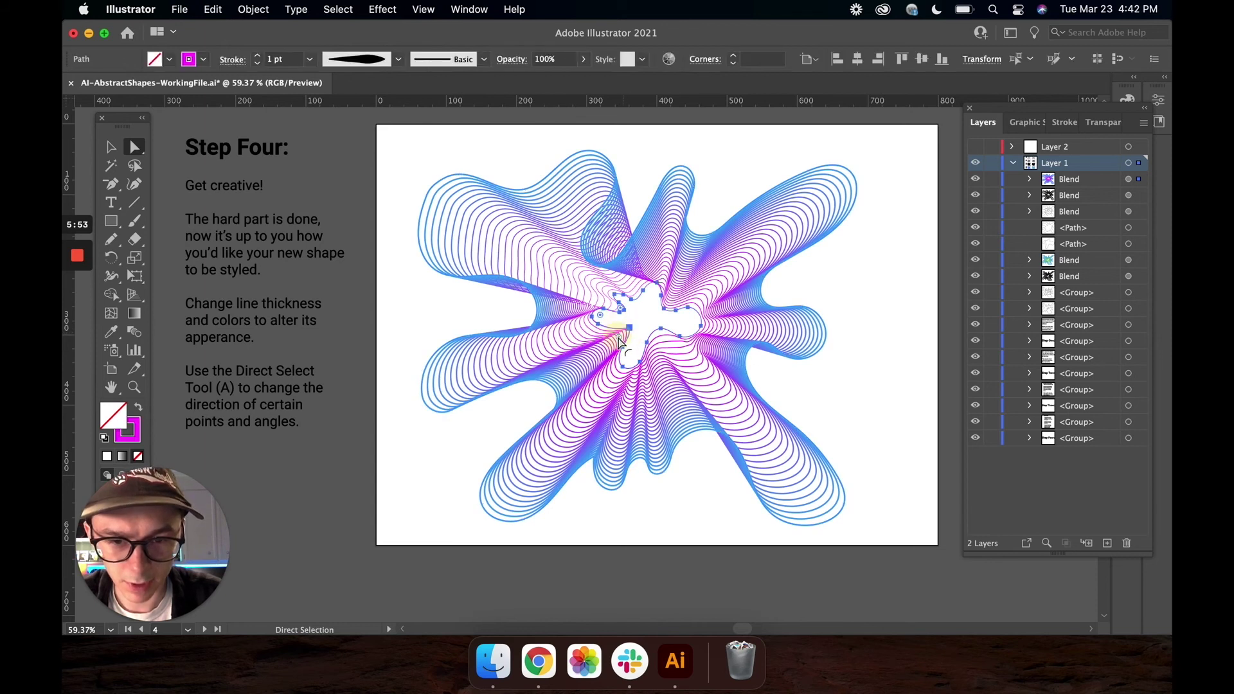
click(616, 346)
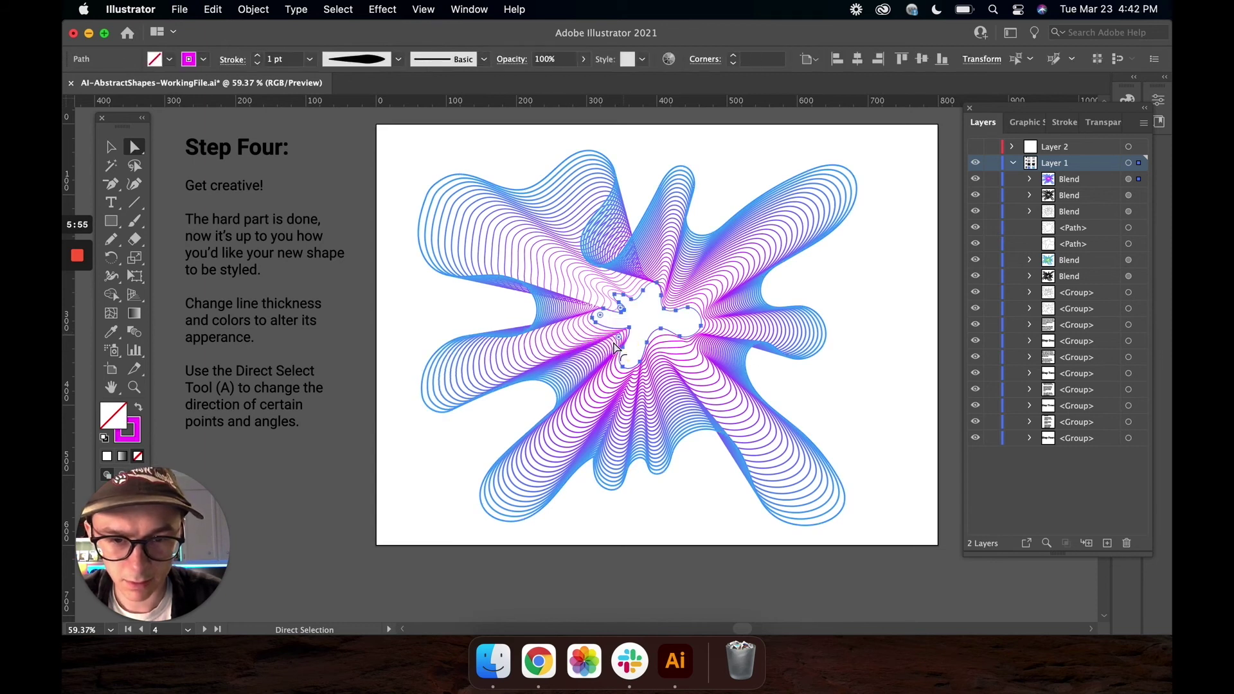
drag(615, 344, 618, 343)
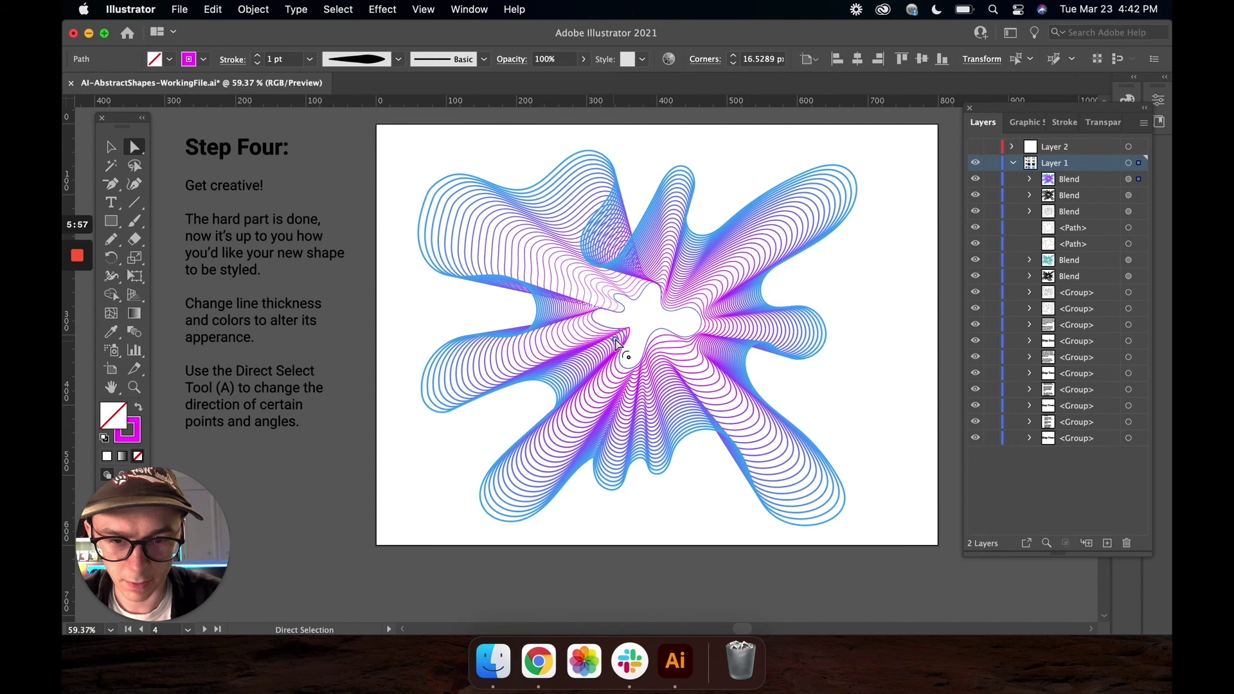
drag(618, 342, 657, 316)
click(658, 316)
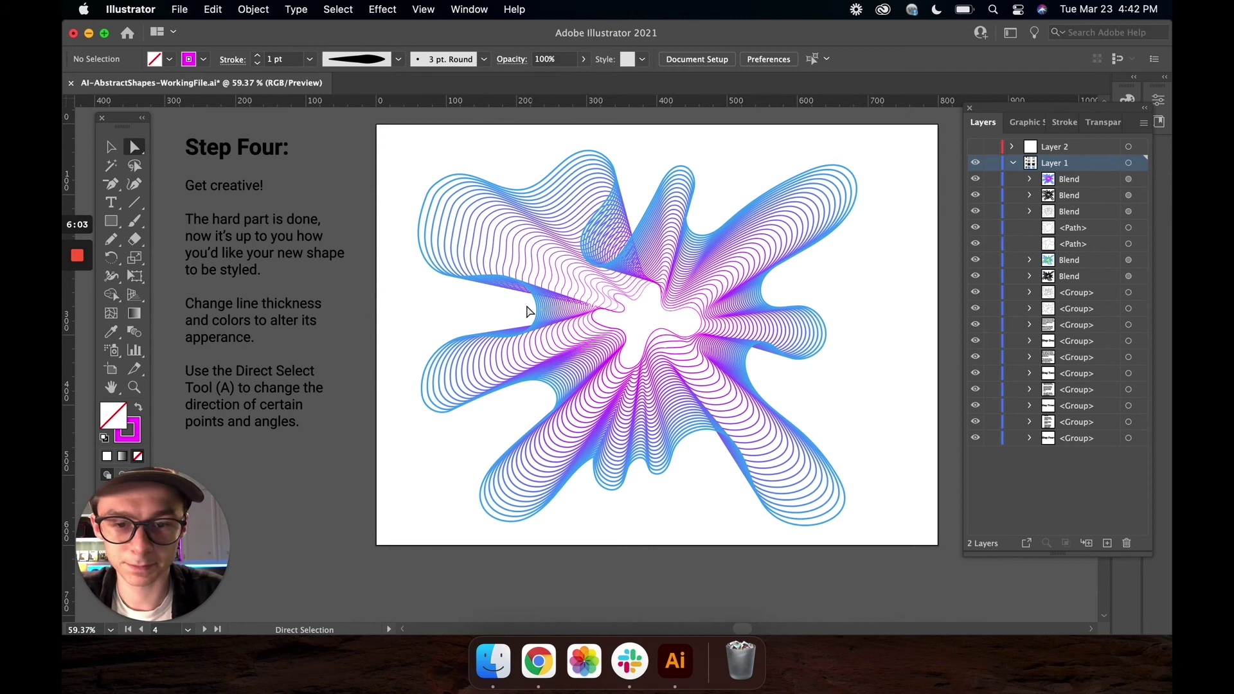
key(v)
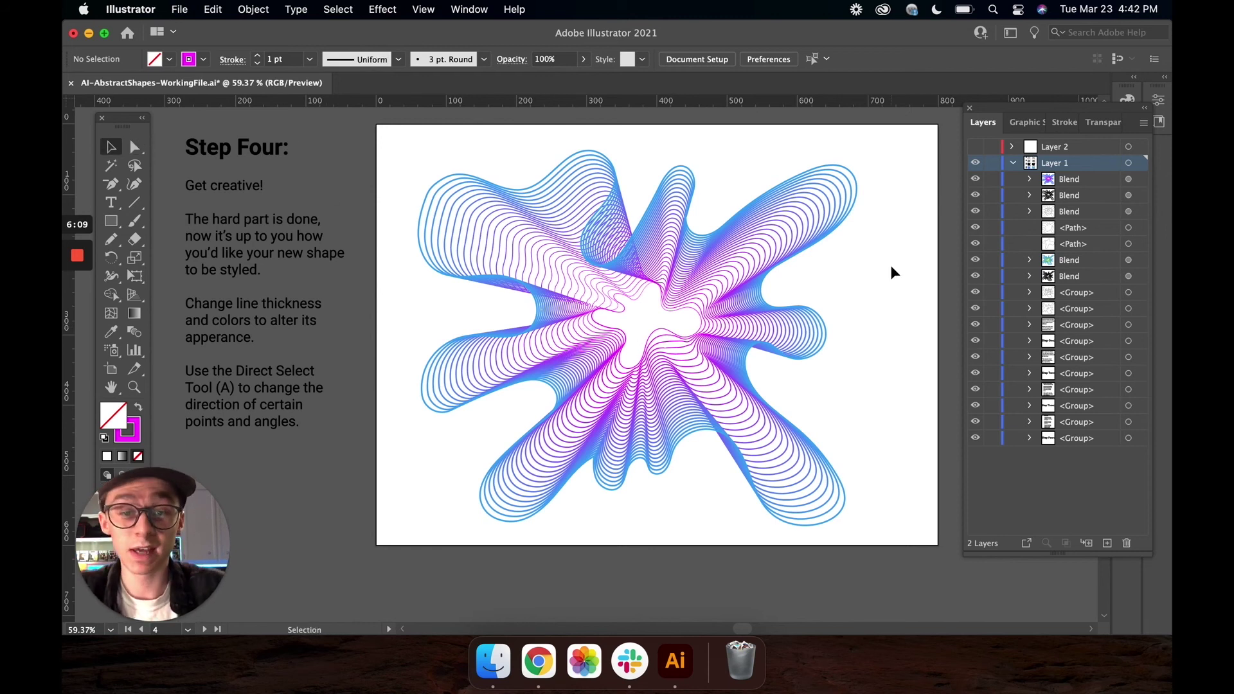